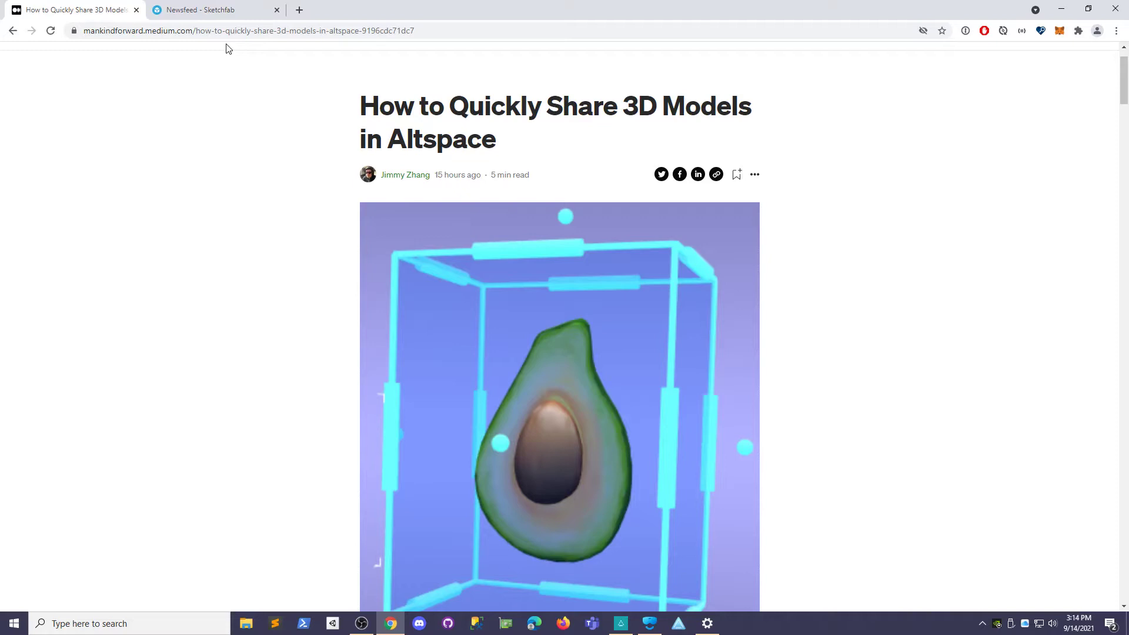
Step: Find the SpaceX Starship model in the Sketchfab results for spacex and open its download options
left_click(211, 11)
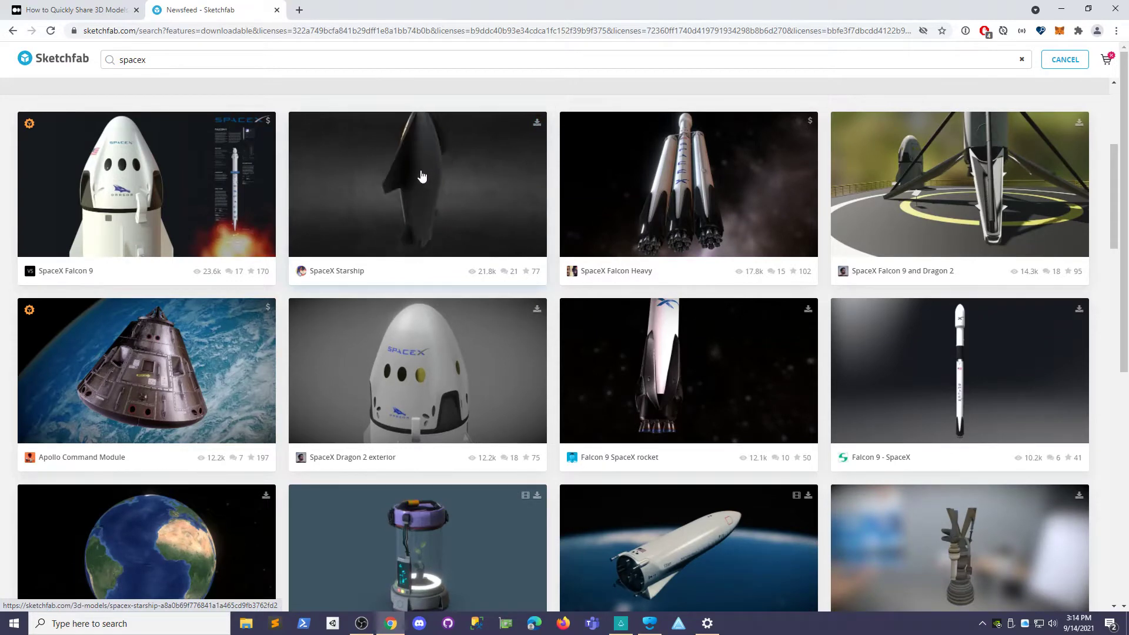
scroll(421, 175, "down", 2)
left_click(430, 267)
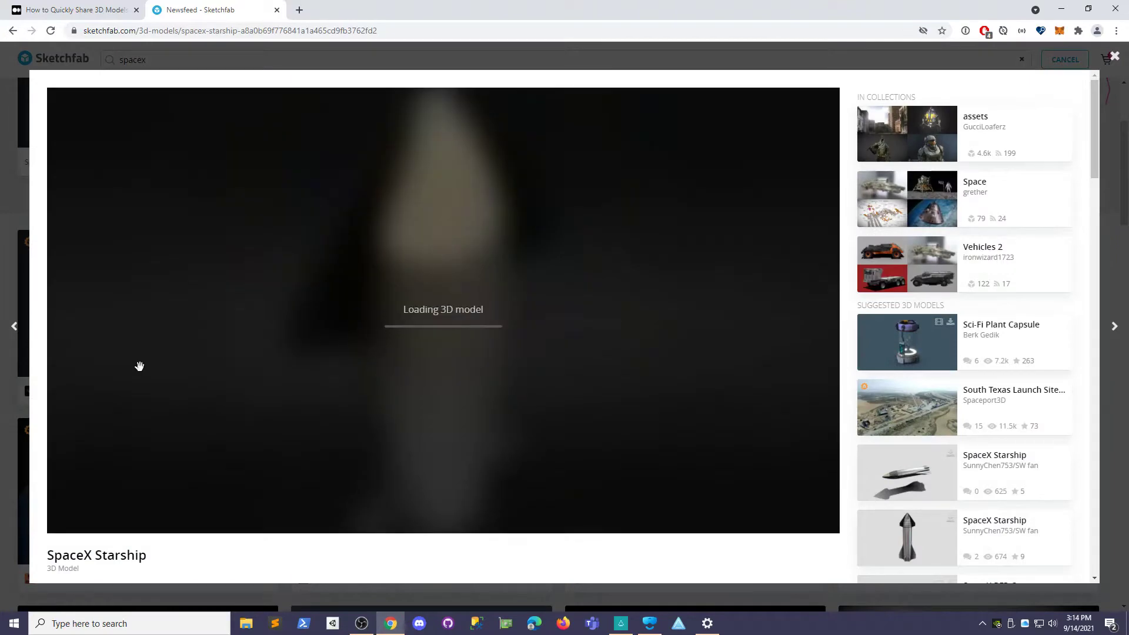
scroll(47, 406, "down", 6)
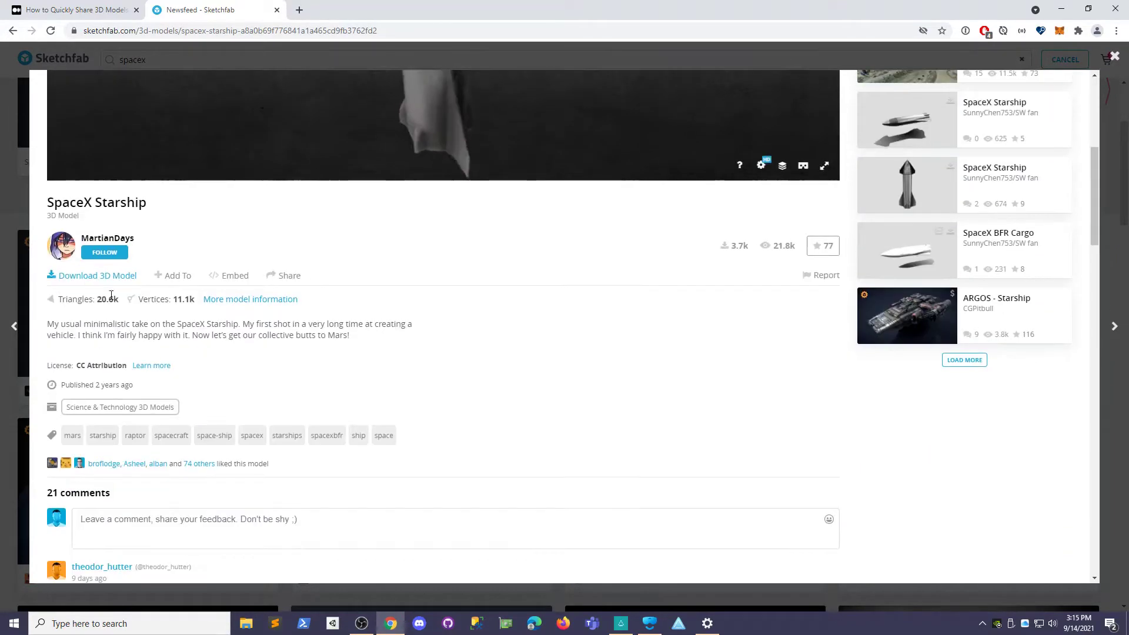
left_click(104, 278)
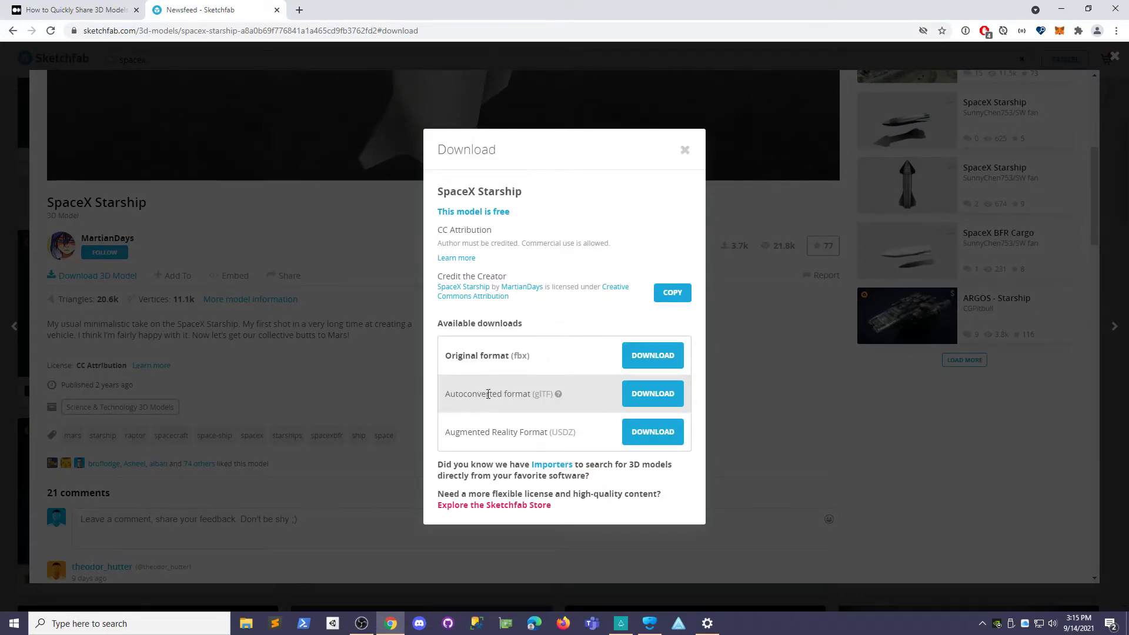
Step: Look at the information page about the autoconverted glTF format and return to the Starship download options
left_click_drag(446, 395, 556, 395)
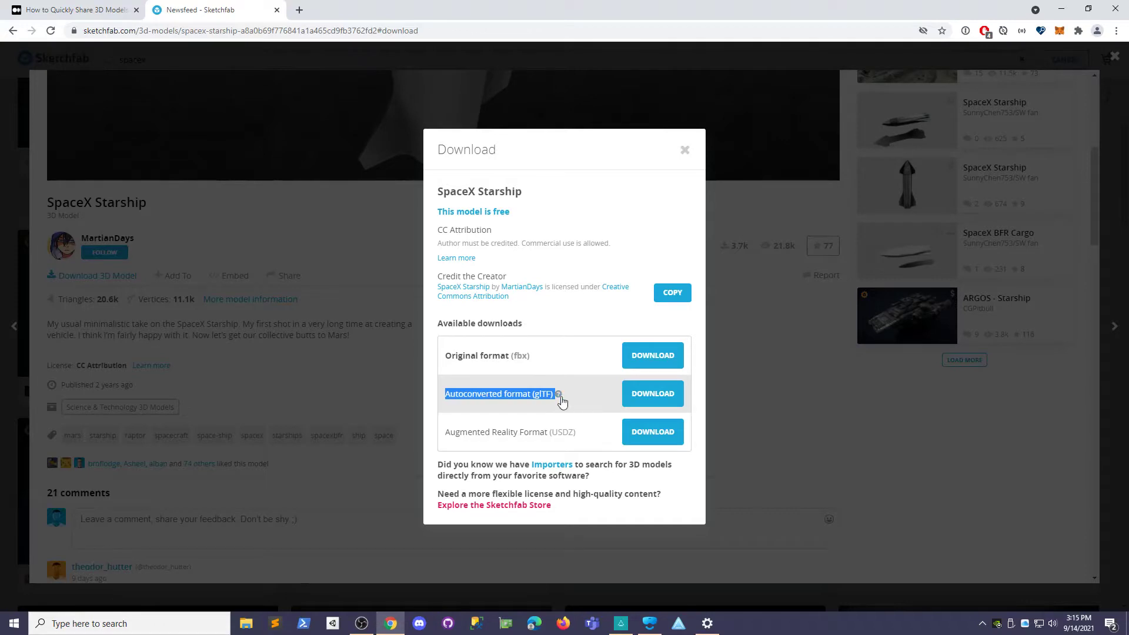
left_click(559, 394)
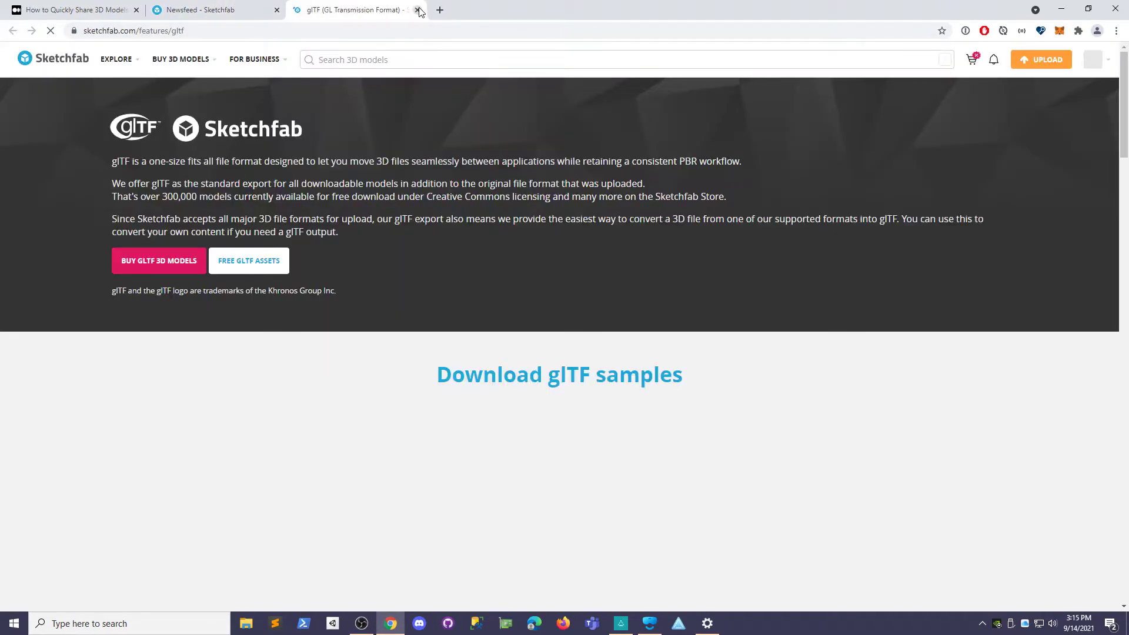
left_click(418, 10)
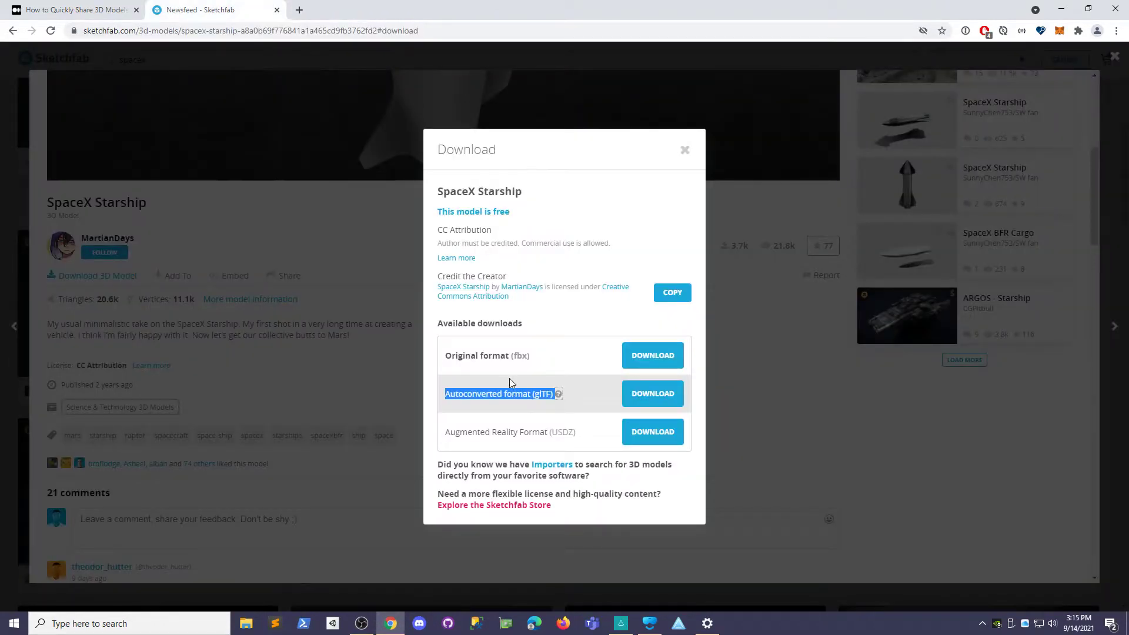
left_click(541, 377)
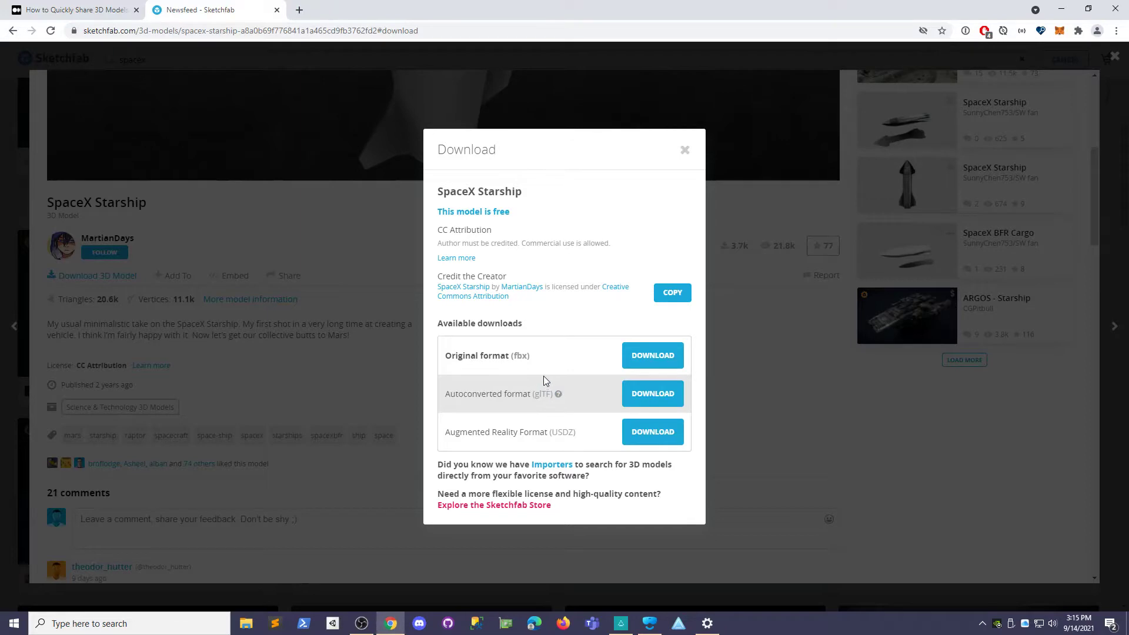
Step: Download the Starship in the autoconverted glTF format and extract spacex_starship.zip into the spacex_starship folder in Downloads
left_click(649, 397)
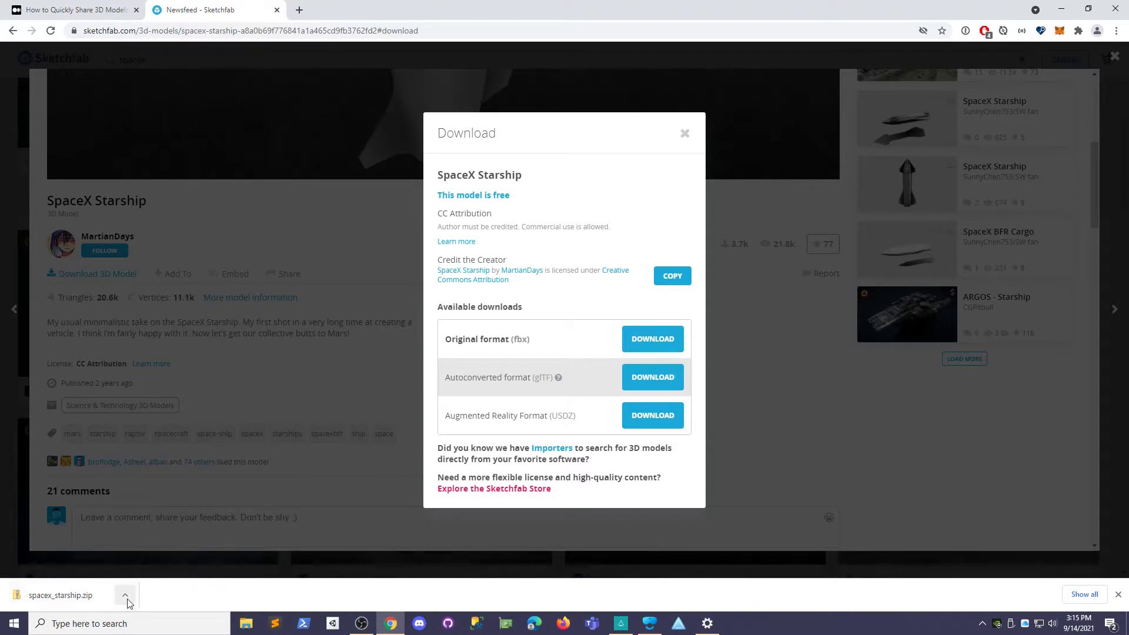
left_click(70, 595)
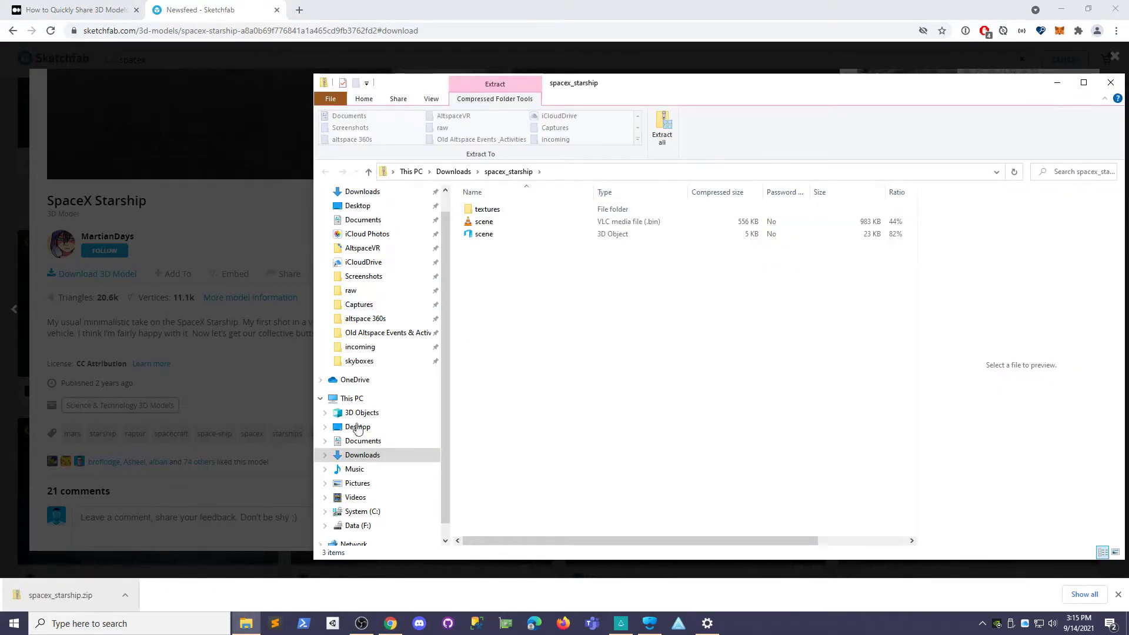
left_click(666, 135)
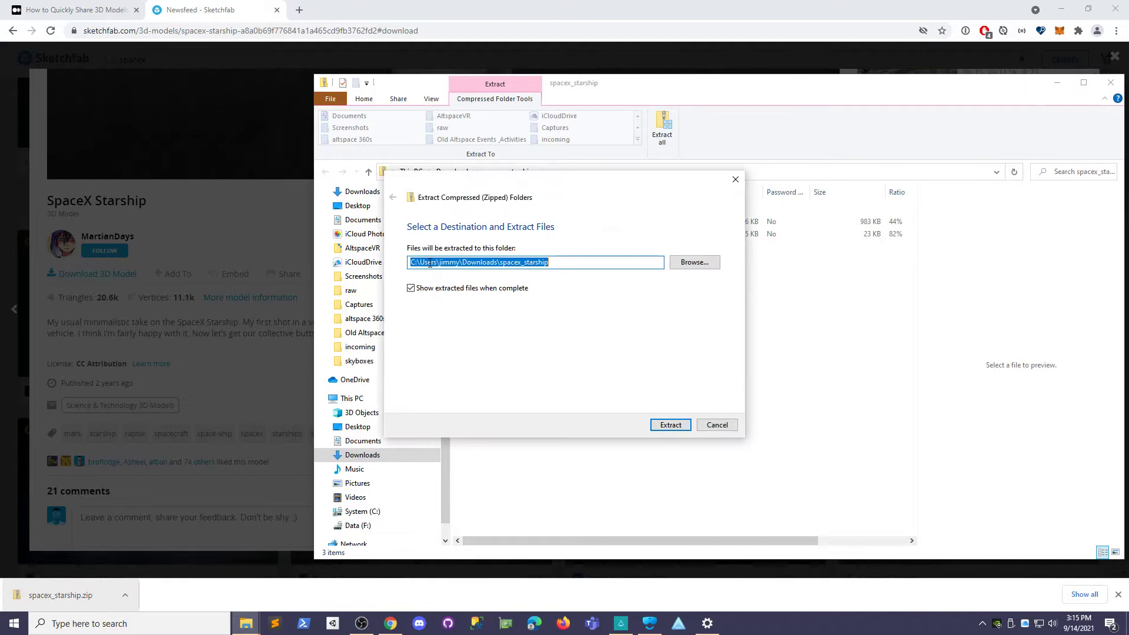
left_click_drag(460, 262, 546, 262)
left_click(671, 424)
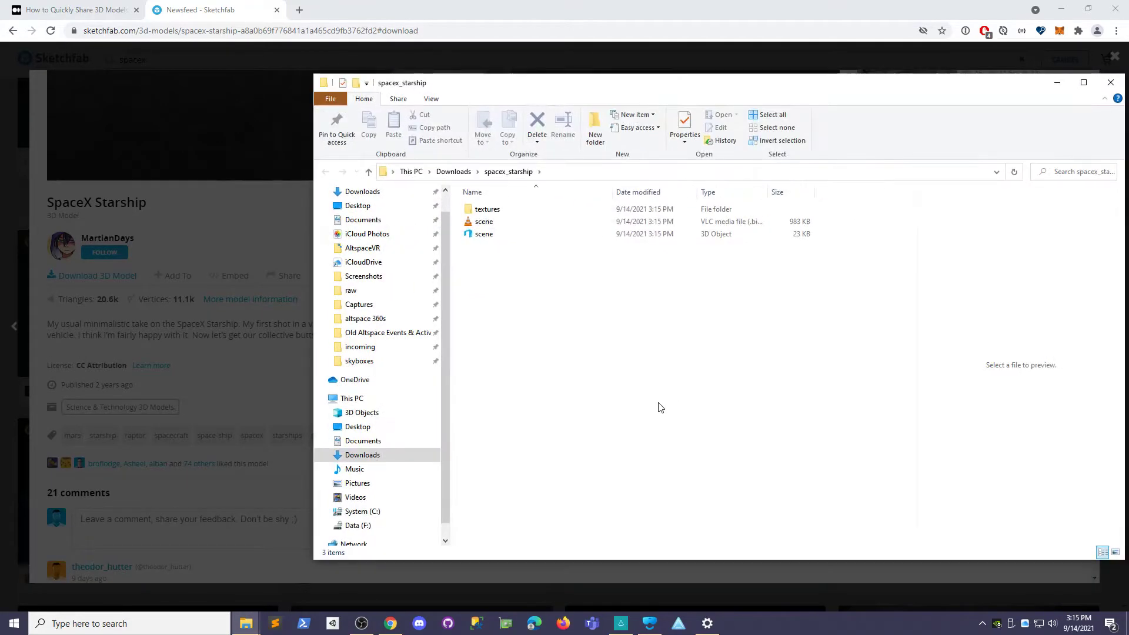
Step: Close the zip archive and Settings windows, and arrange the extracted spacex_starship folder and the browser side by side
left_click_drag(629, 101, 472, 134)
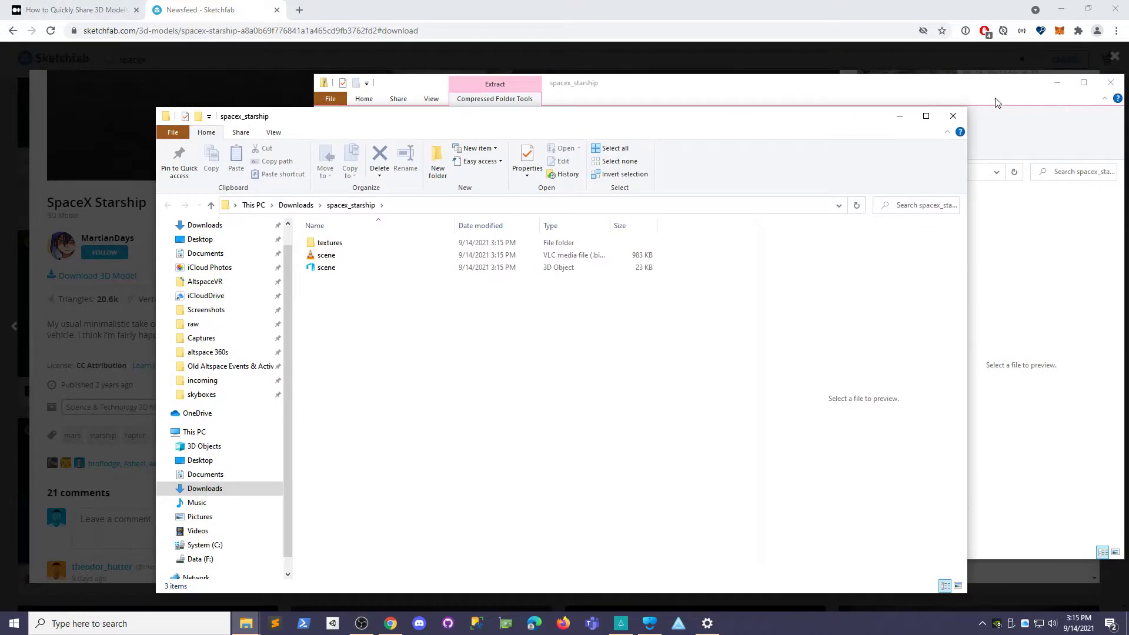
left_click(1111, 82)
left_click_drag(781, 118, 2, 139)
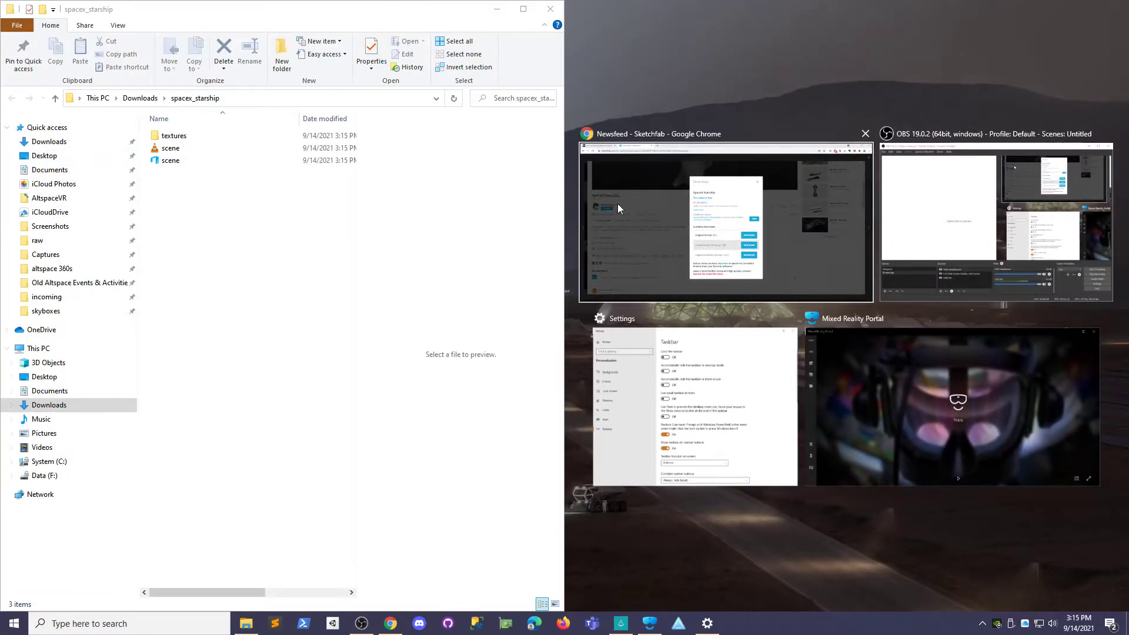
left_click(789, 318)
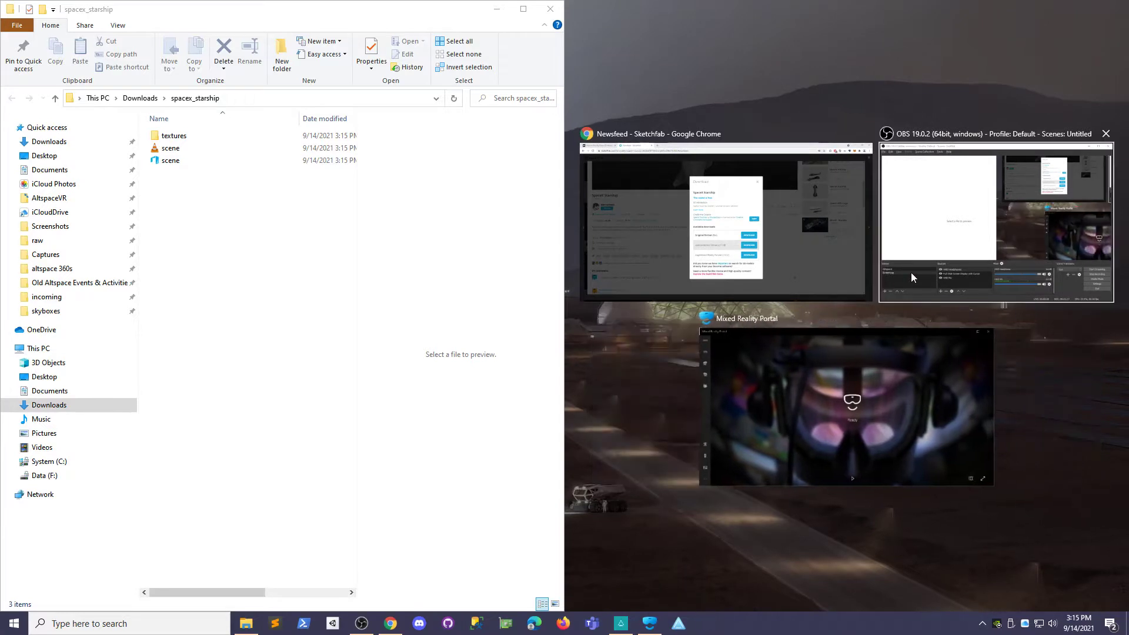
left_click(806, 231)
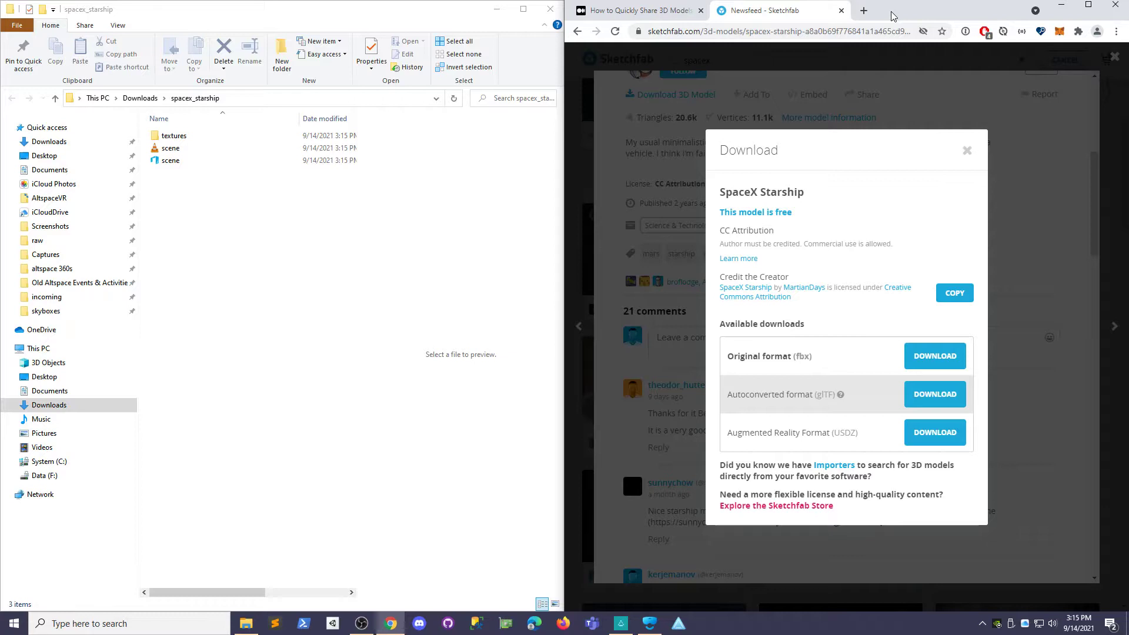
Step: Open account.altvr.com in a new browser tab and sign in to AltspaceVR with a Microsoft account
key("ctrl+t")
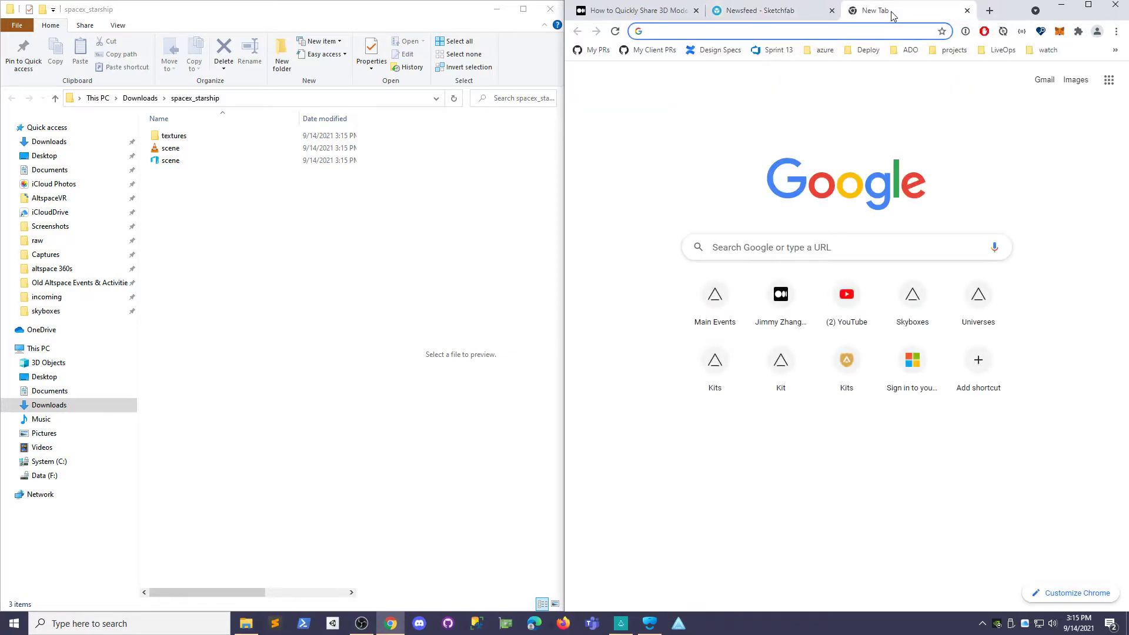
type("account.altvr.com")
key("Return")
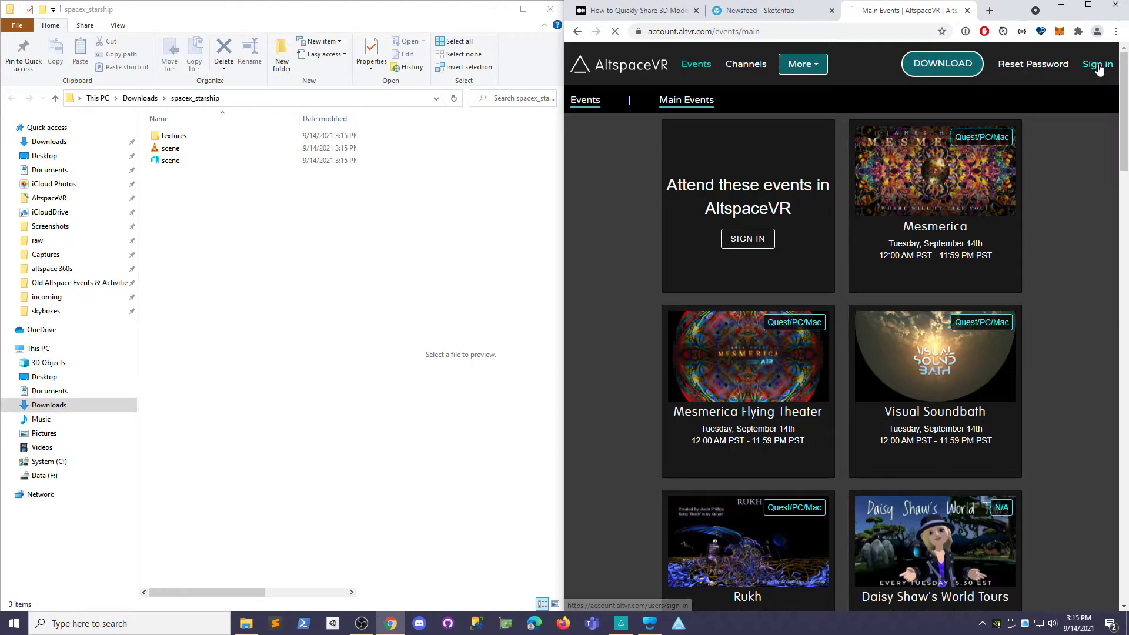
left_click(1097, 63)
left_click(846, 167)
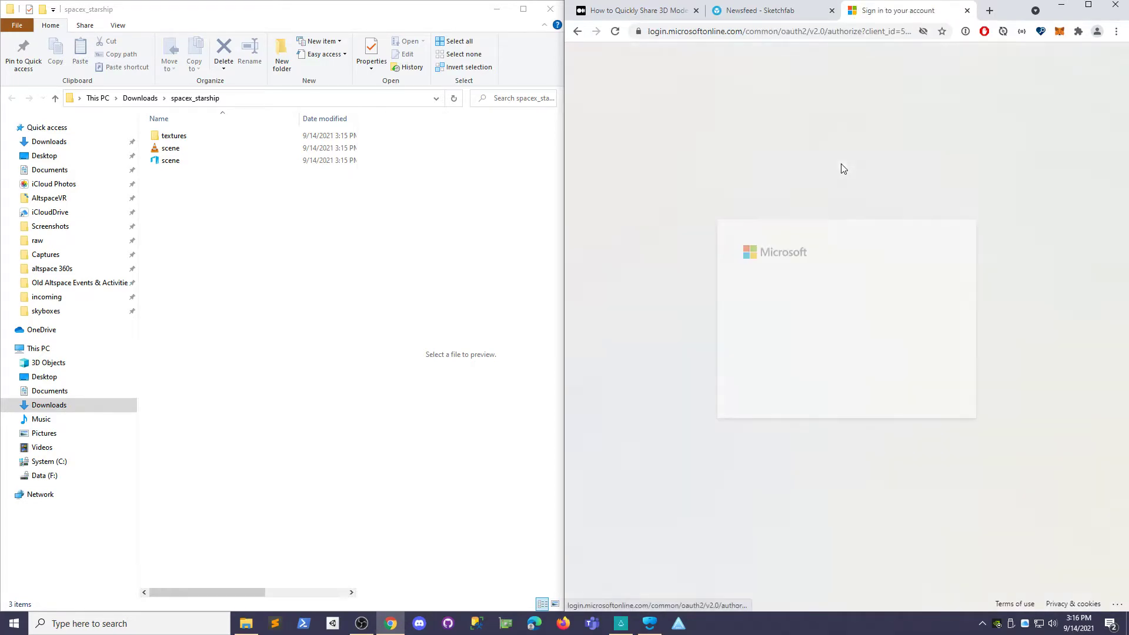
left_click(785, 12)
left_click(870, 16)
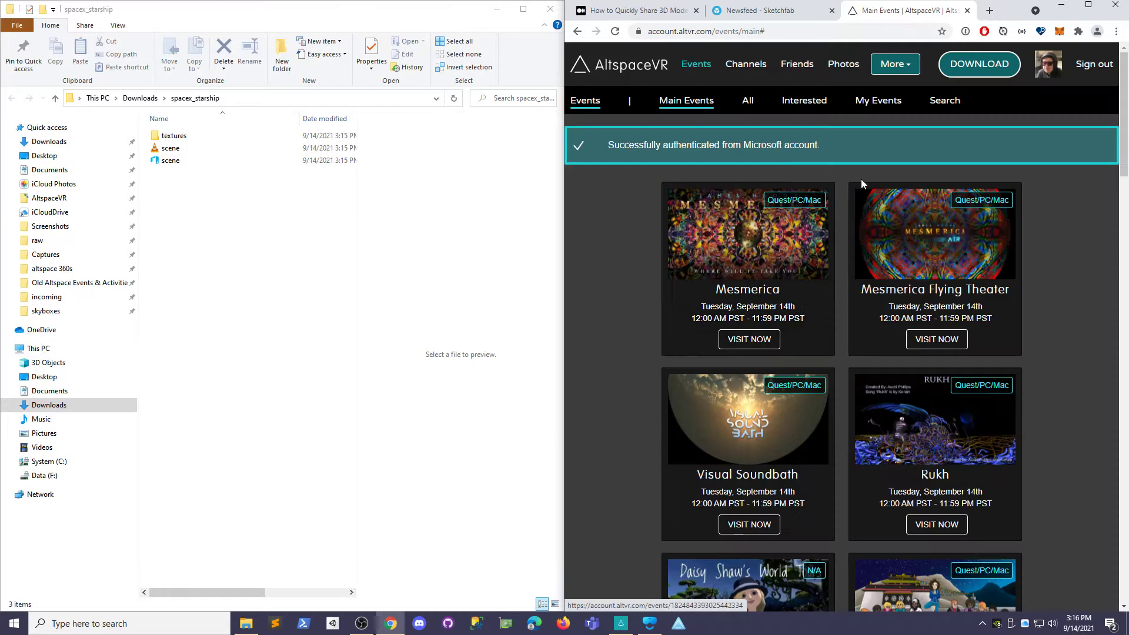
Step: Start creating a new model in the AltspaceVR Models section and name it Starship
left_click(900, 66)
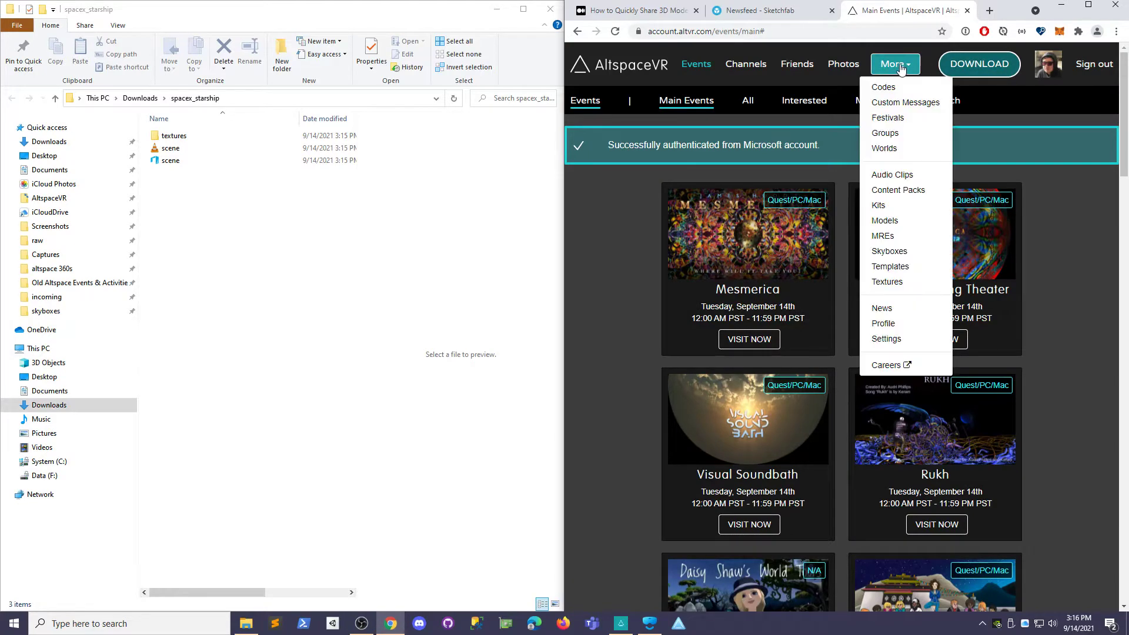
left_click(893, 221)
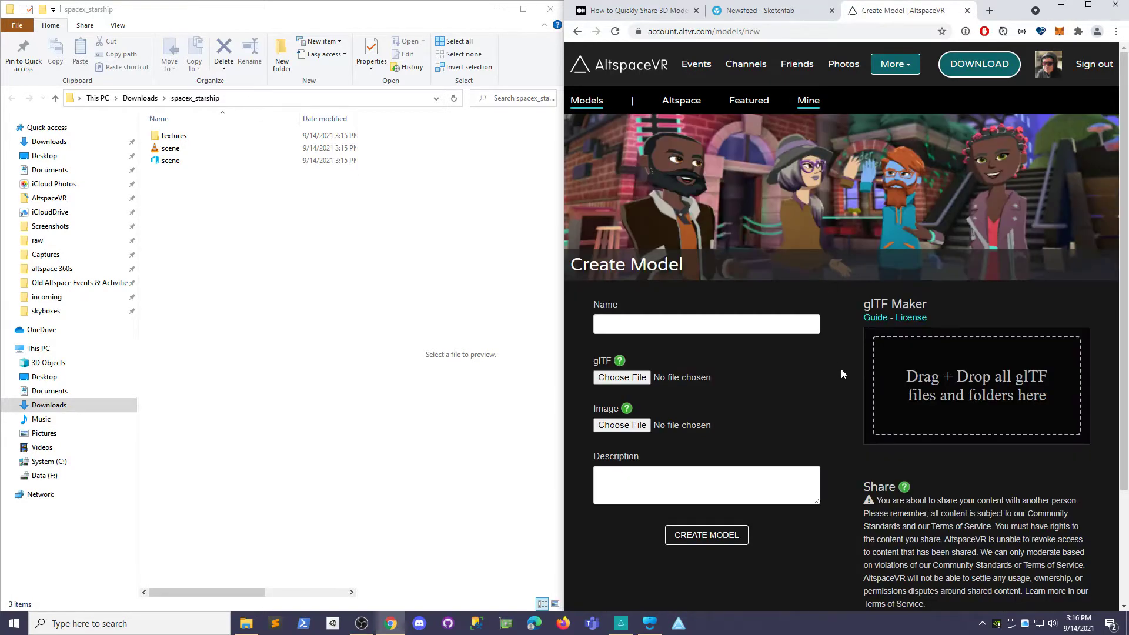
left_click(724, 331)
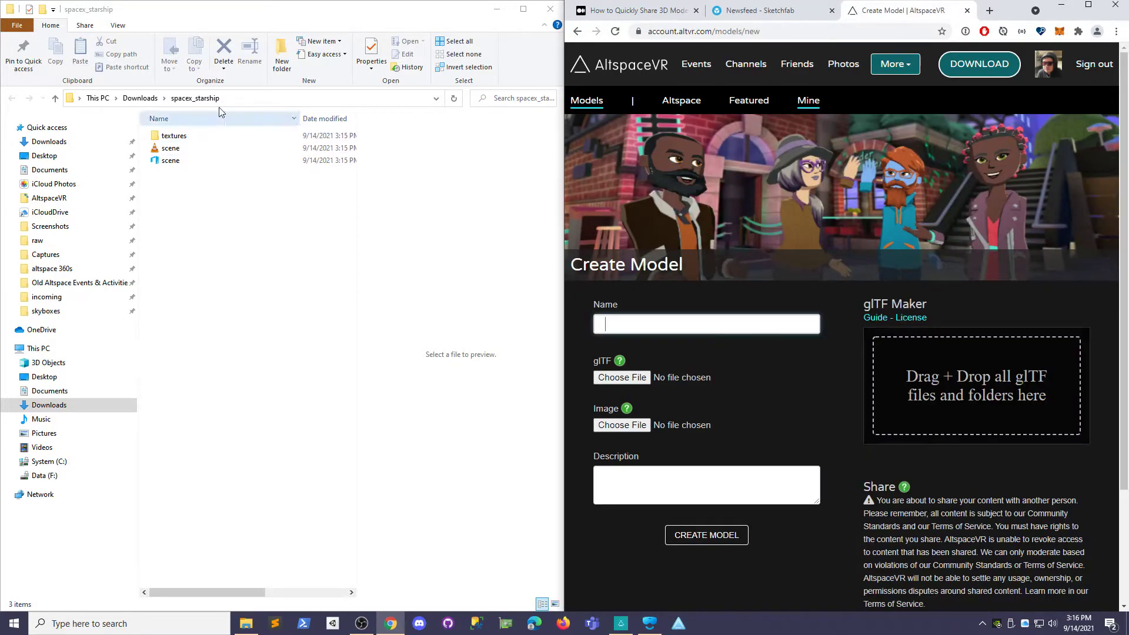
type("Sta")
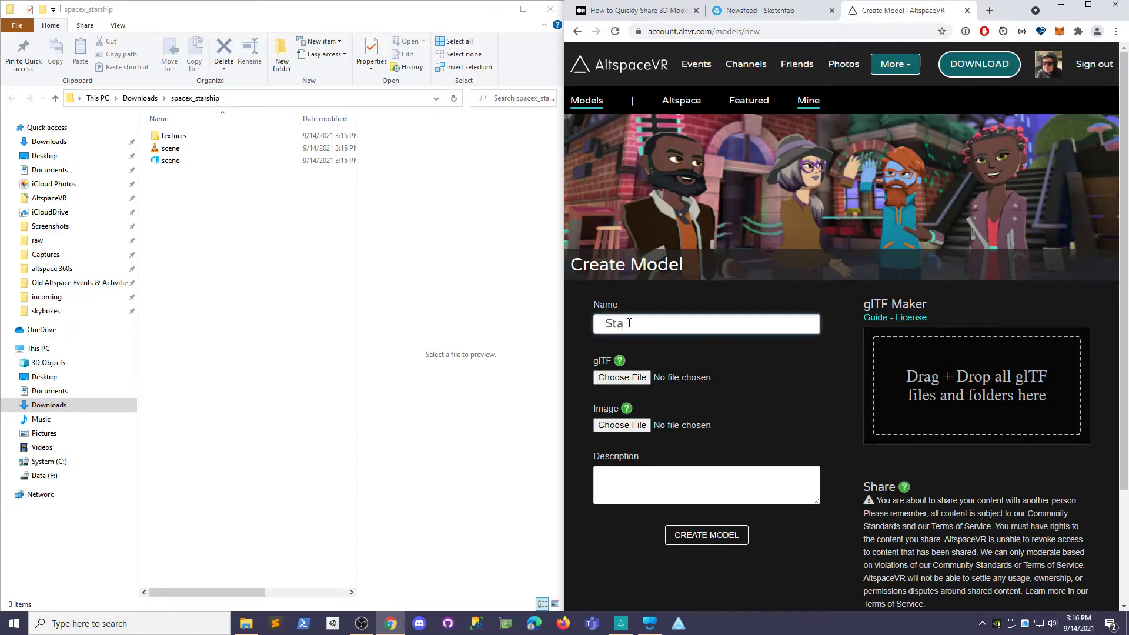
type("rship")
Step: Convert the extracted textures folder and both scene files with glTF Maker and attach scene (3).glb as the model's glTF file
mouse_move(619, 361)
left_click_drag(183, 182, 155, 131)
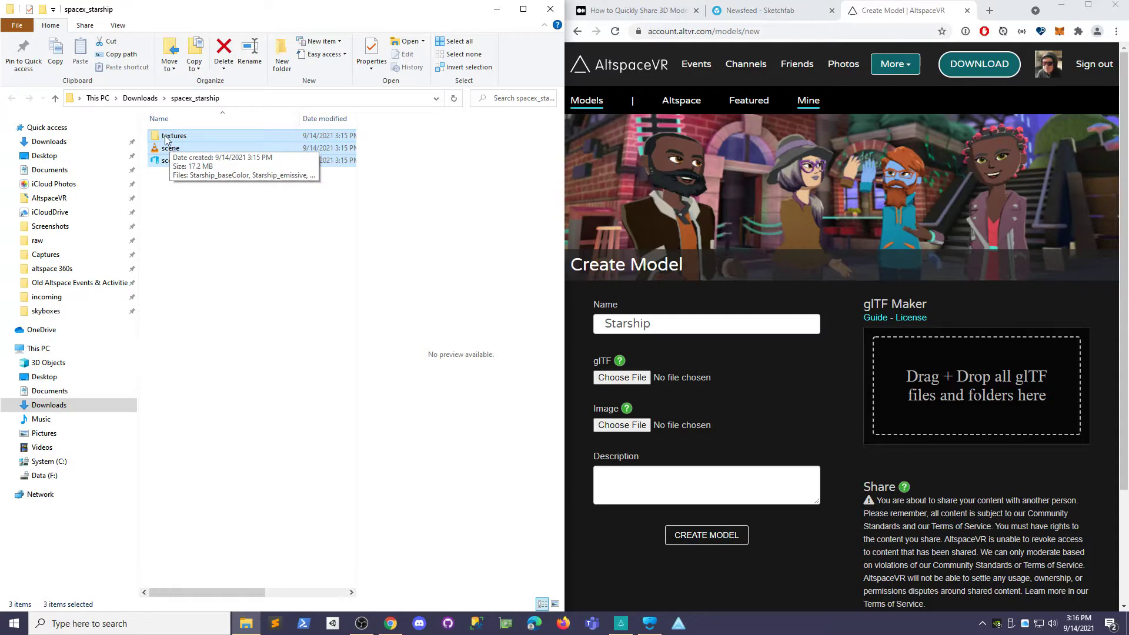
left_click_drag(166, 140, 993, 406)
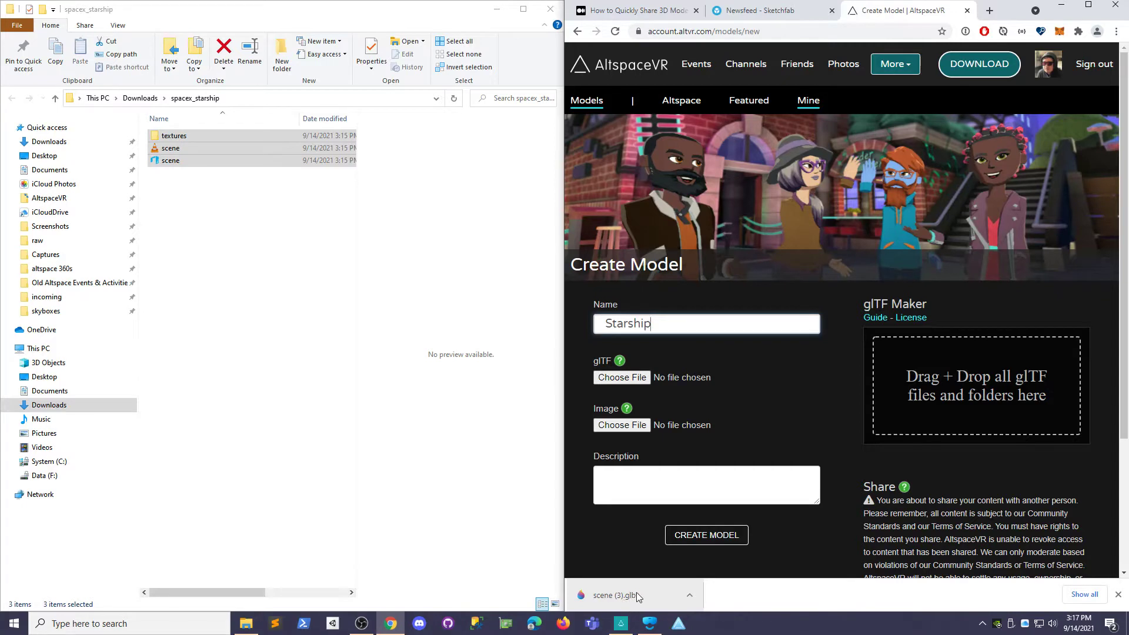
left_click_drag(643, 595, 647, 387)
Step: Check the file size of scene (3) in Downloads through the upload file picker, without choosing a file
left_click(646, 425)
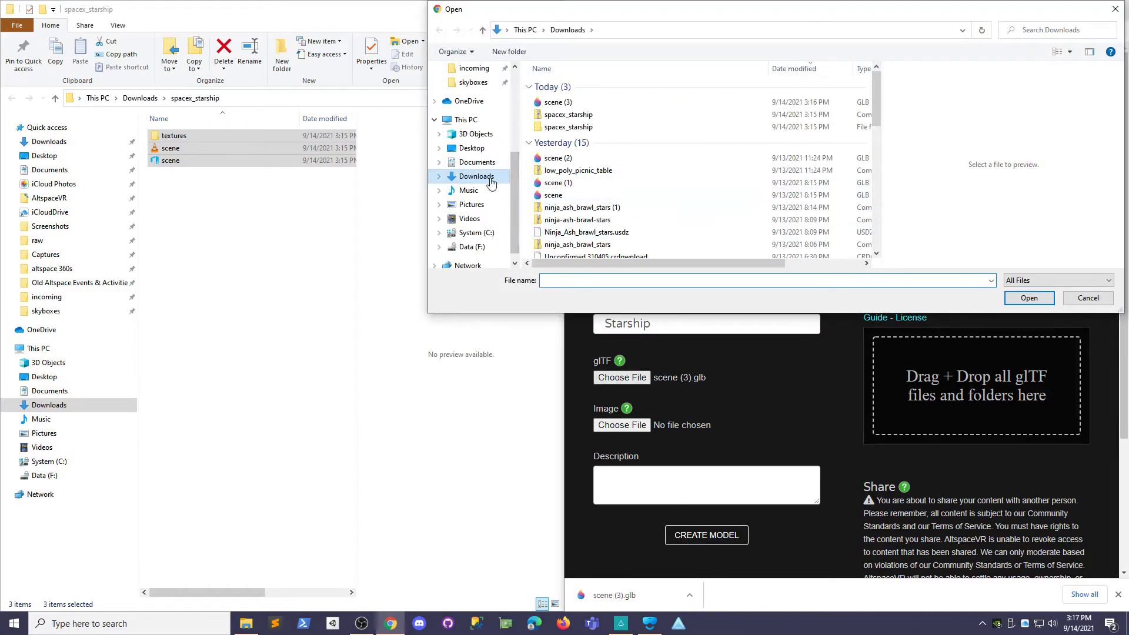
double_click(581, 132)
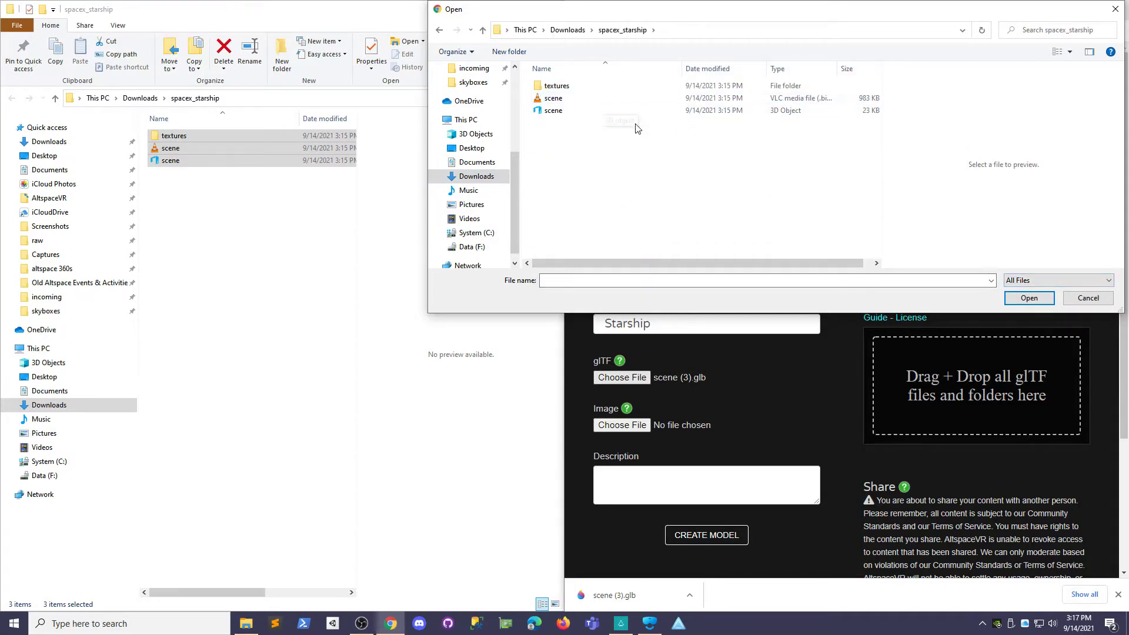
left_click(482, 30)
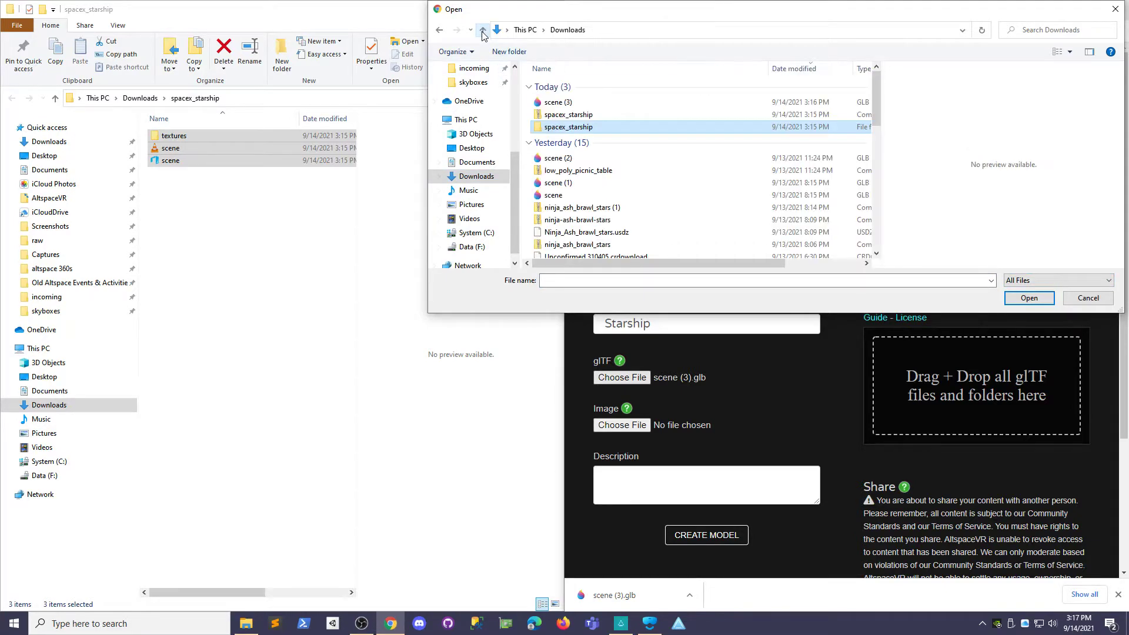
left_click(579, 104)
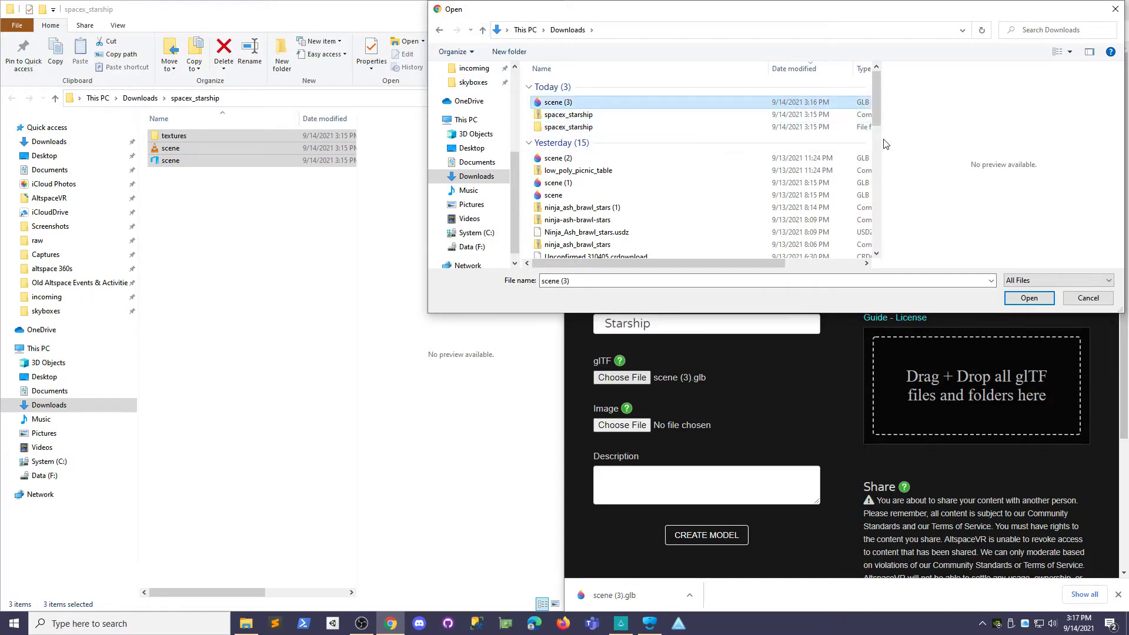
left_click_drag(882, 136, 962, 135)
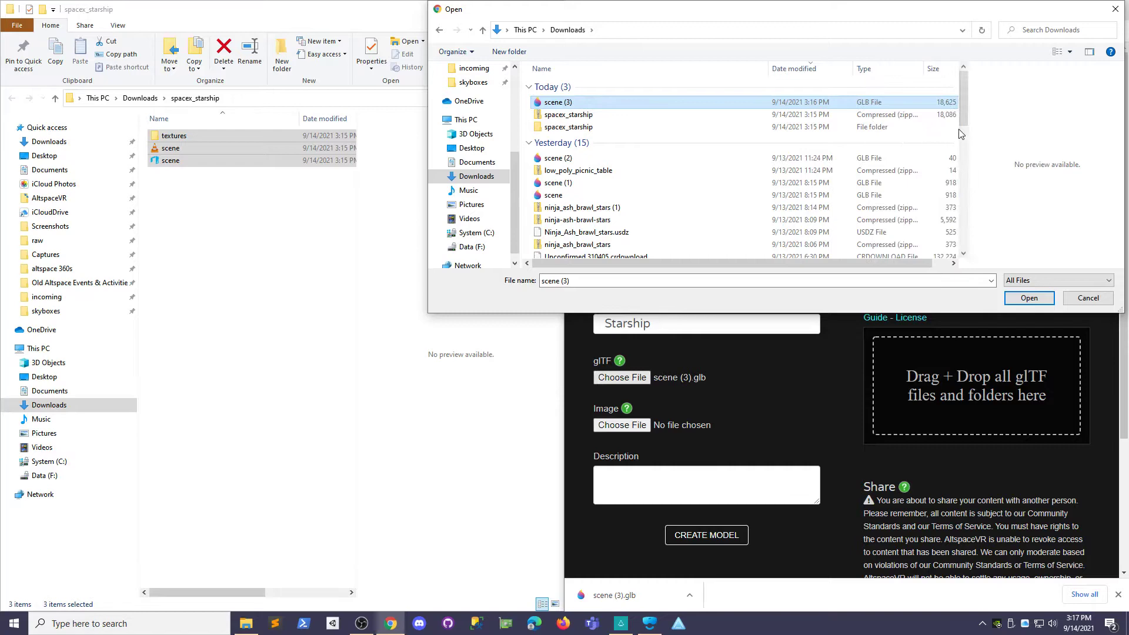
left_click(1074, 298)
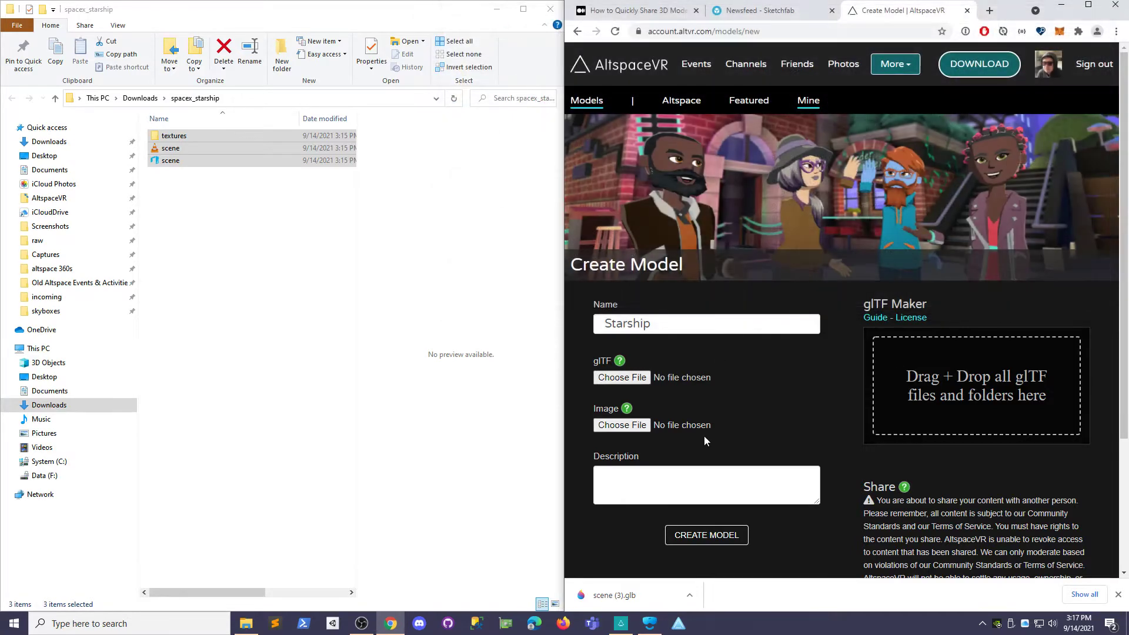
Step: Attach the downloaded scene (3).glb to the glTF field again and submit the Starship model for creation
left_click_drag(614, 595, 634, 385)
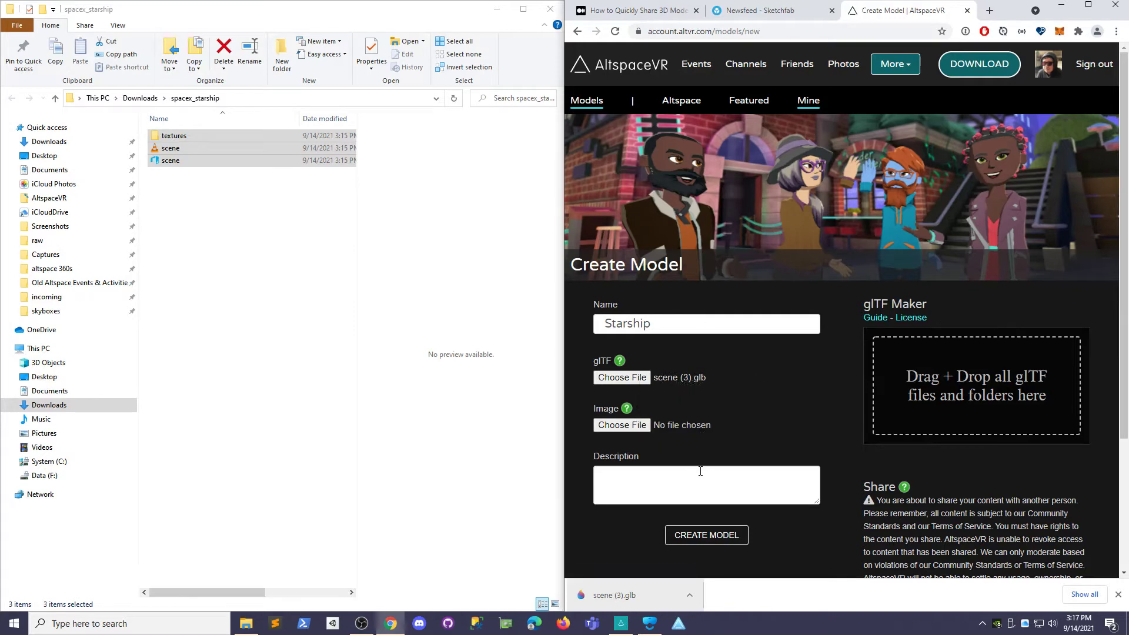
left_click(718, 540)
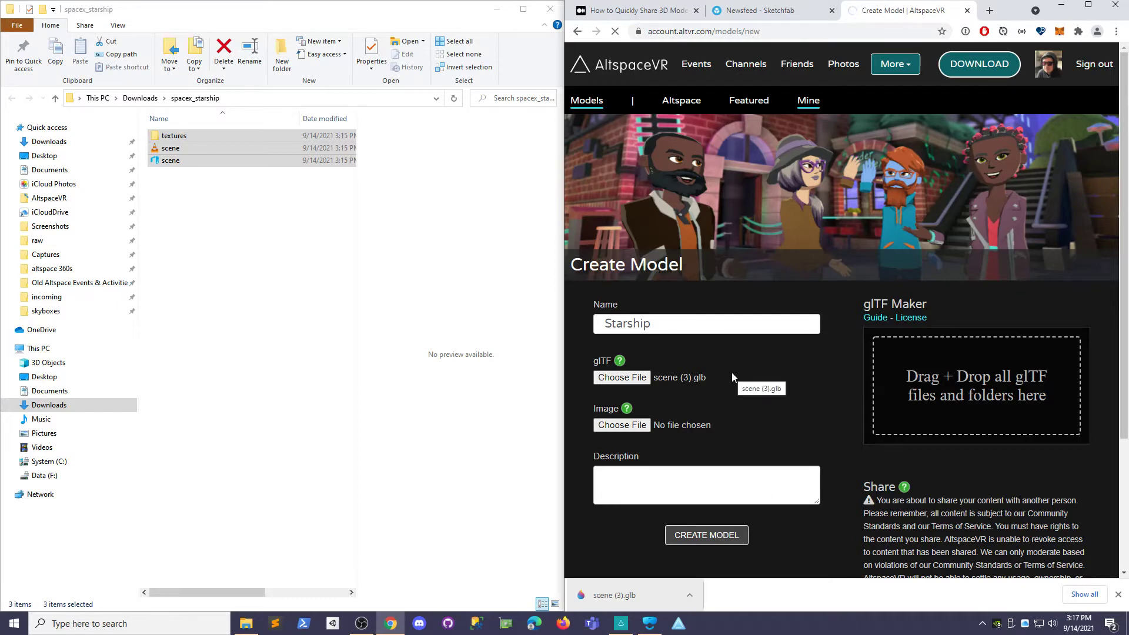
left_click(338, 213)
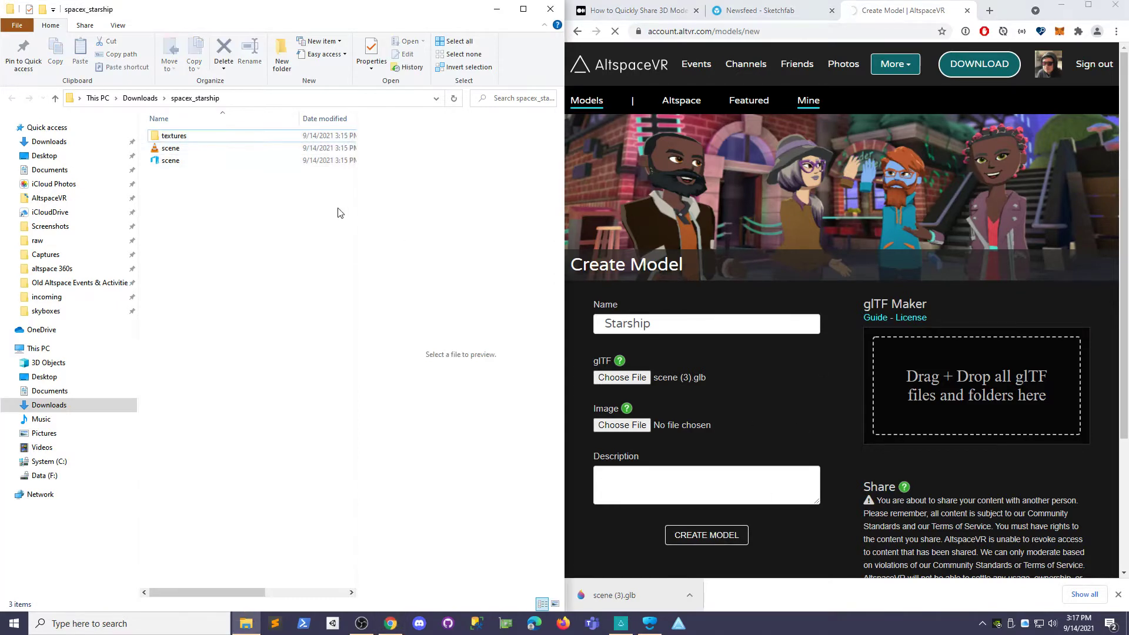
left_click_drag(357, 204, 455, 204)
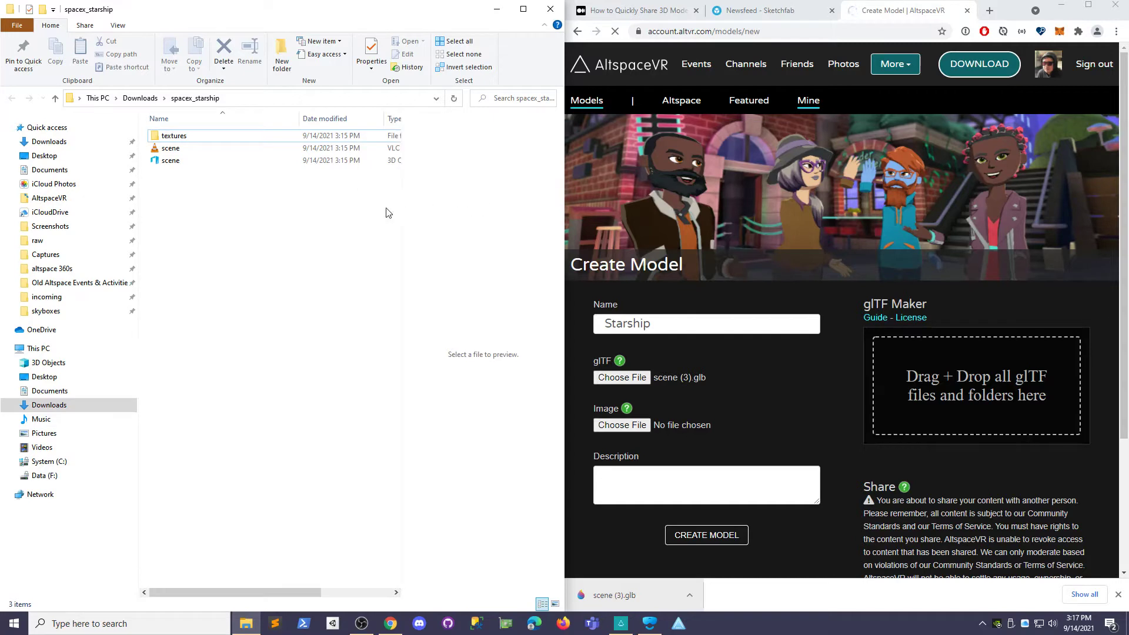
left_click_drag(301, 591, 375, 608)
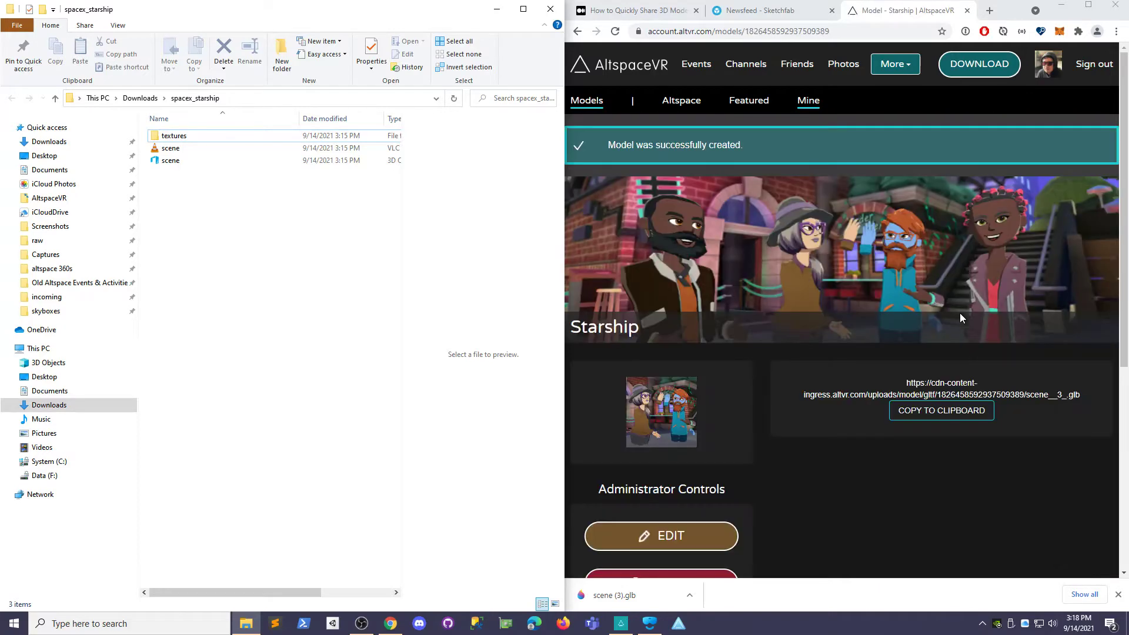
scroll(747, 385, "down", 2)
scroll(781, 356, "up", 2)
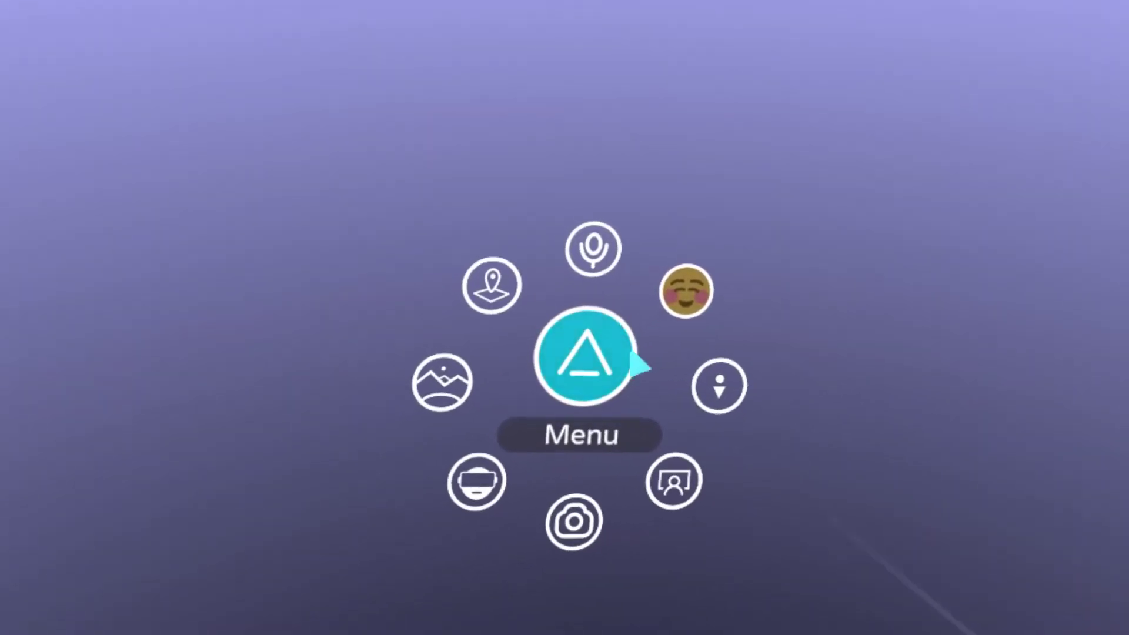
Step: Switch to the AltspaceVR world, dismiss the main menu and bring up the world's editor panel
left_click(580, 347)
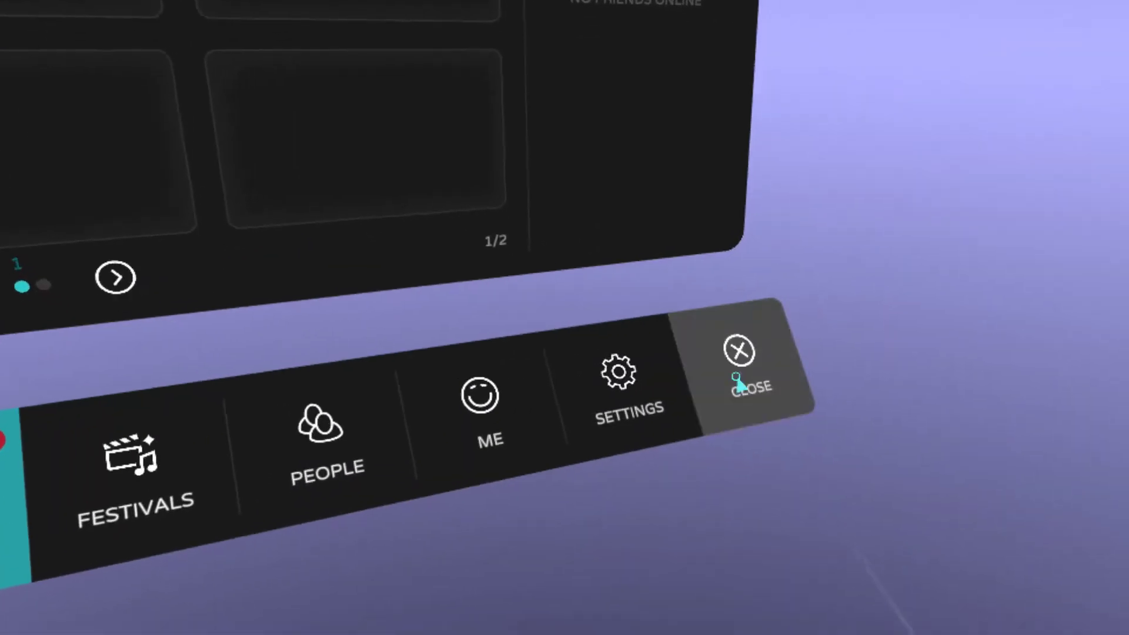
left_click(738, 377)
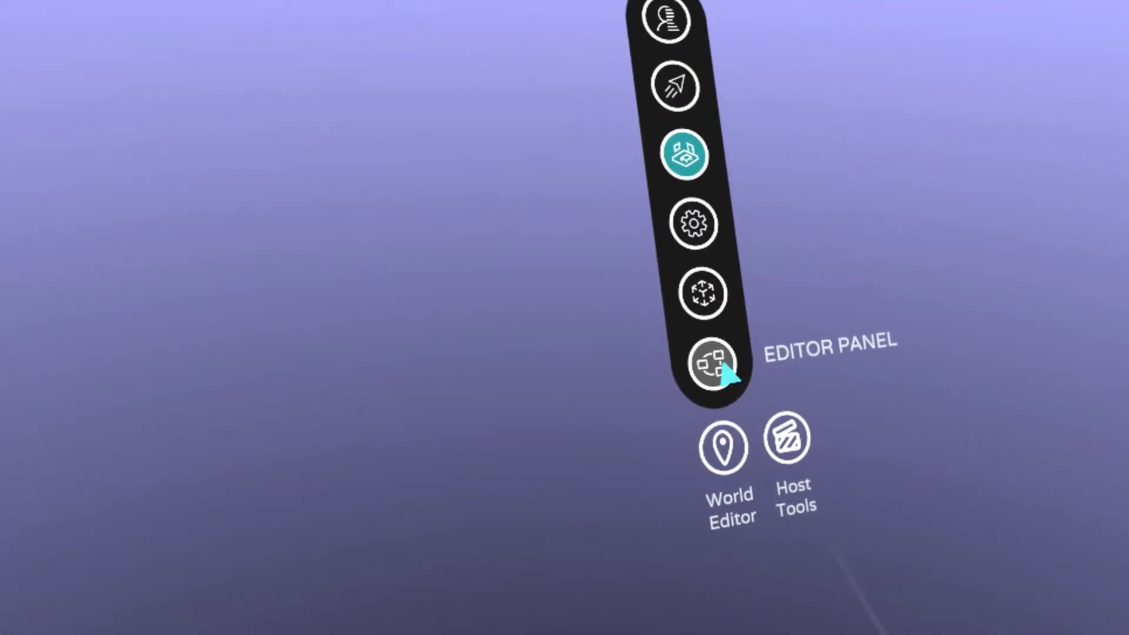
left_click(720, 367)
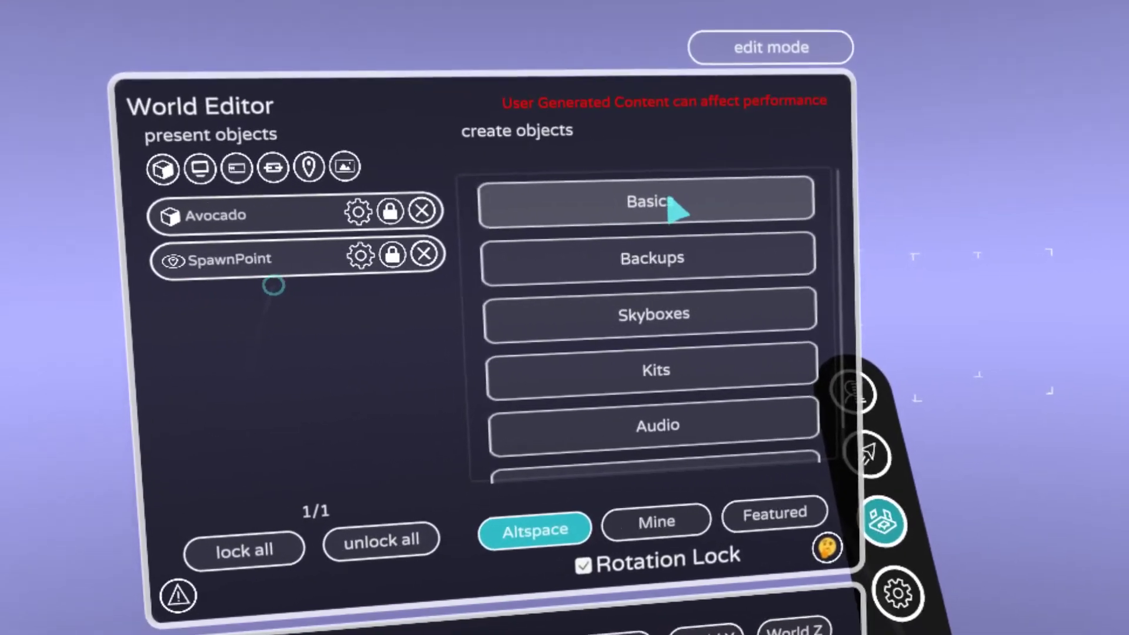
Step: Import glTF content from the Basics objects in the World Editor, using the copied Starship model URL
left_click(672, 221)
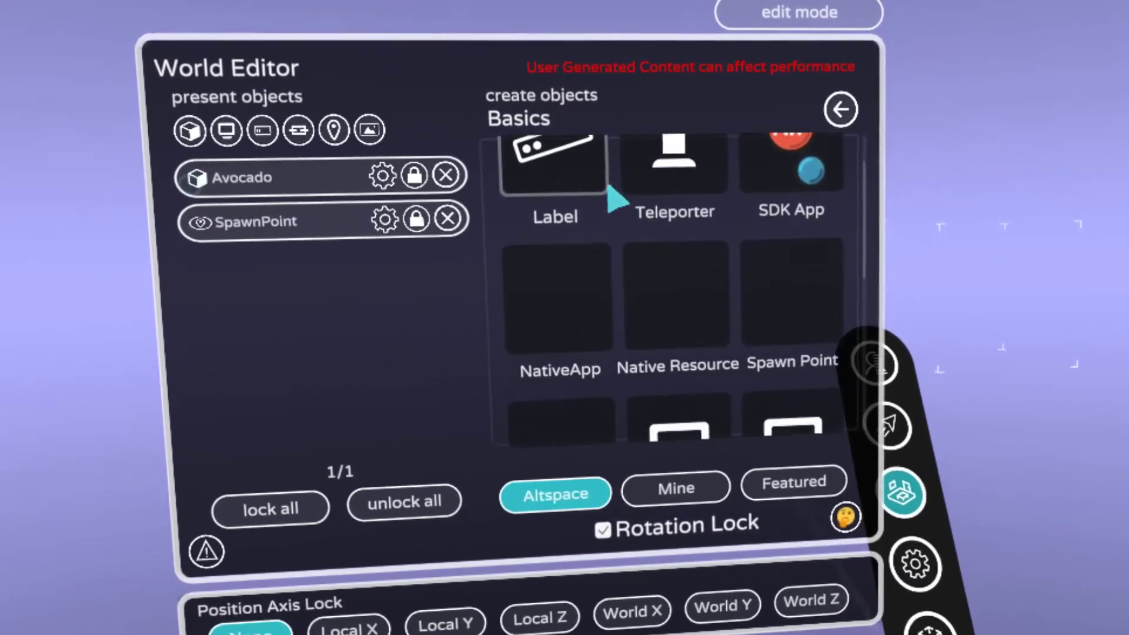
scroll(614, 148, "up", 3)
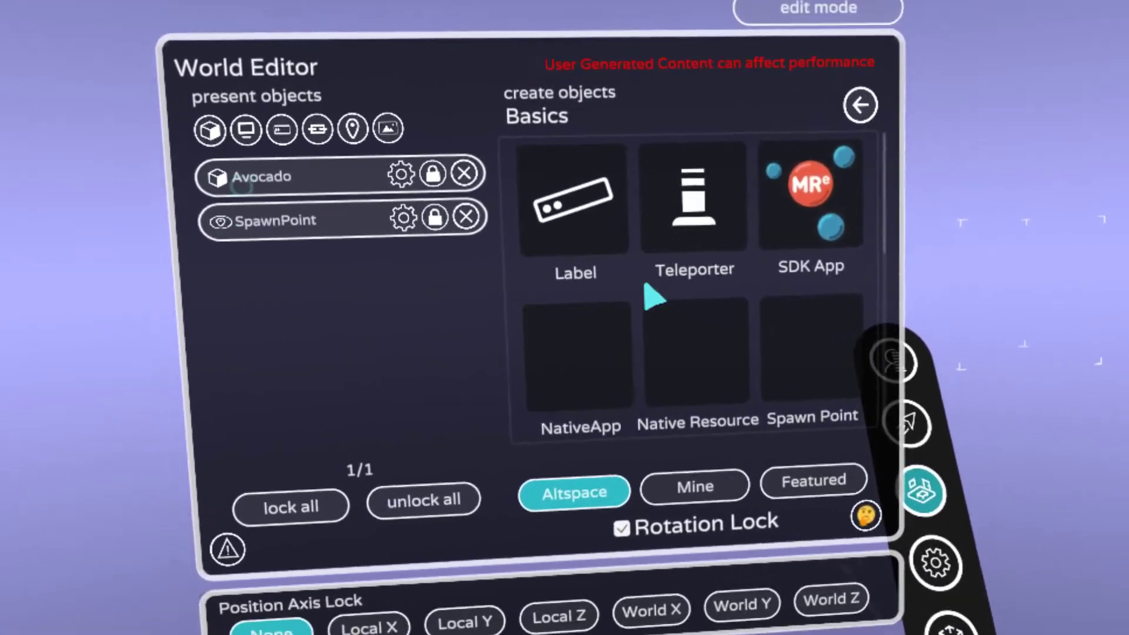
scroll(638, 260, "down", 3)
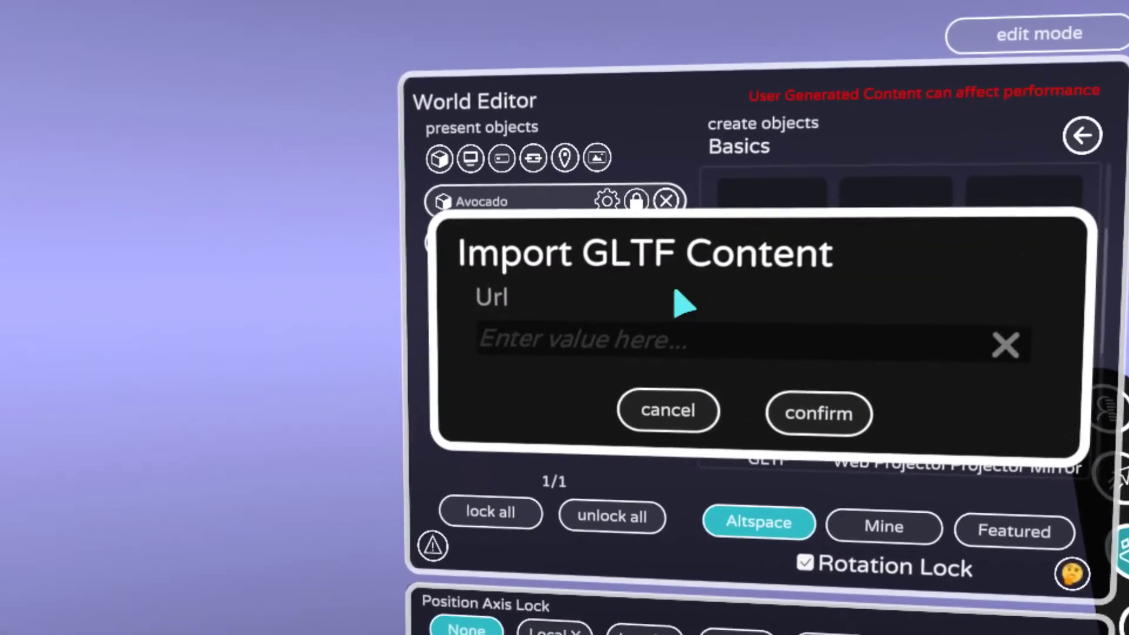
left_click(624, 329)
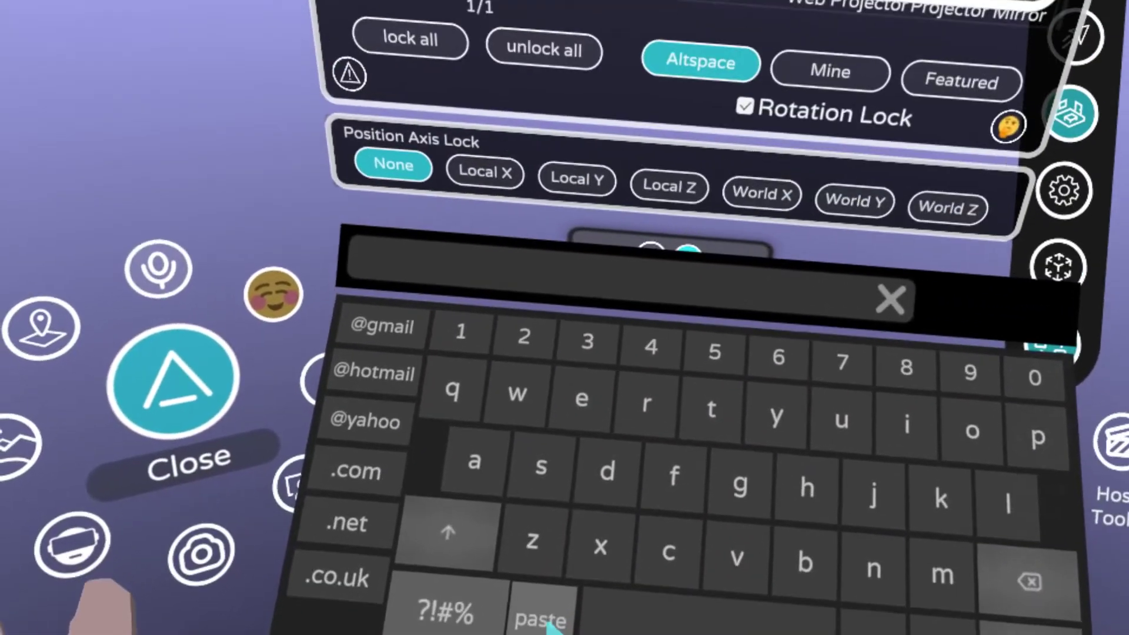
left_click(531, 615)
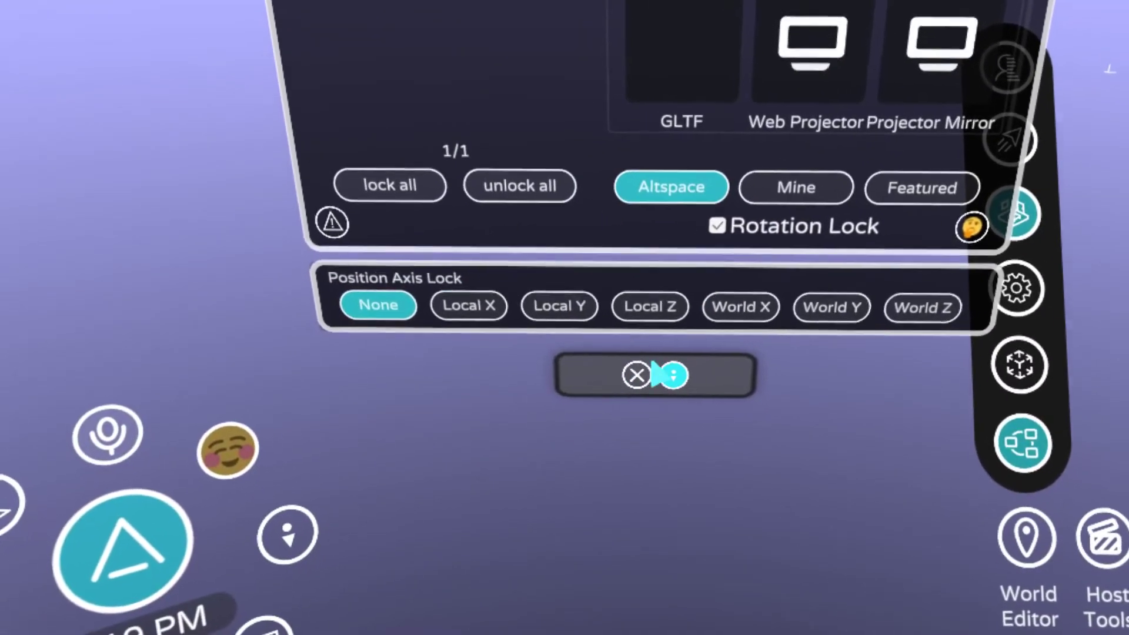
left_click(586, 452)
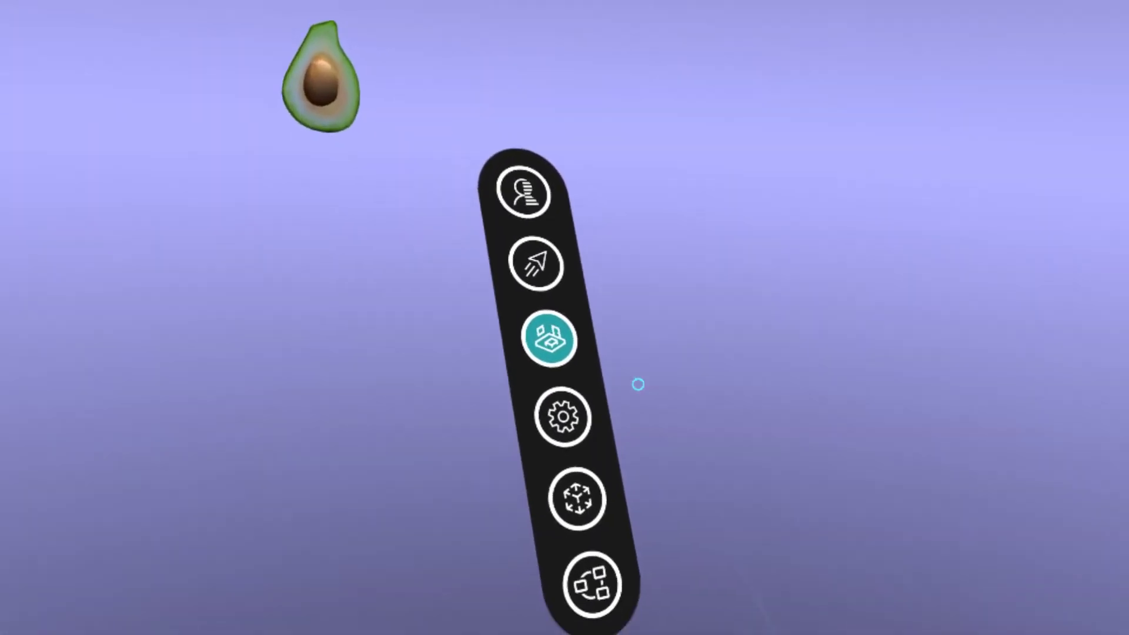
Step: Set the scale of the imported scene__3_ object to .001 in its World Editor settings
left_click(685, 536)
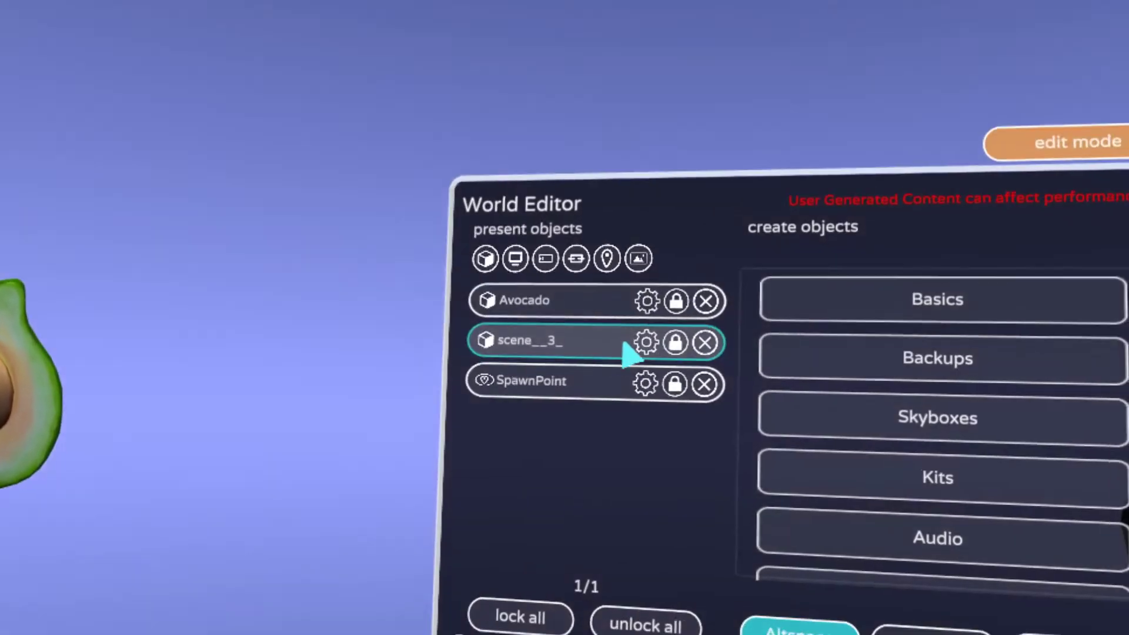
left_click(666, 362)
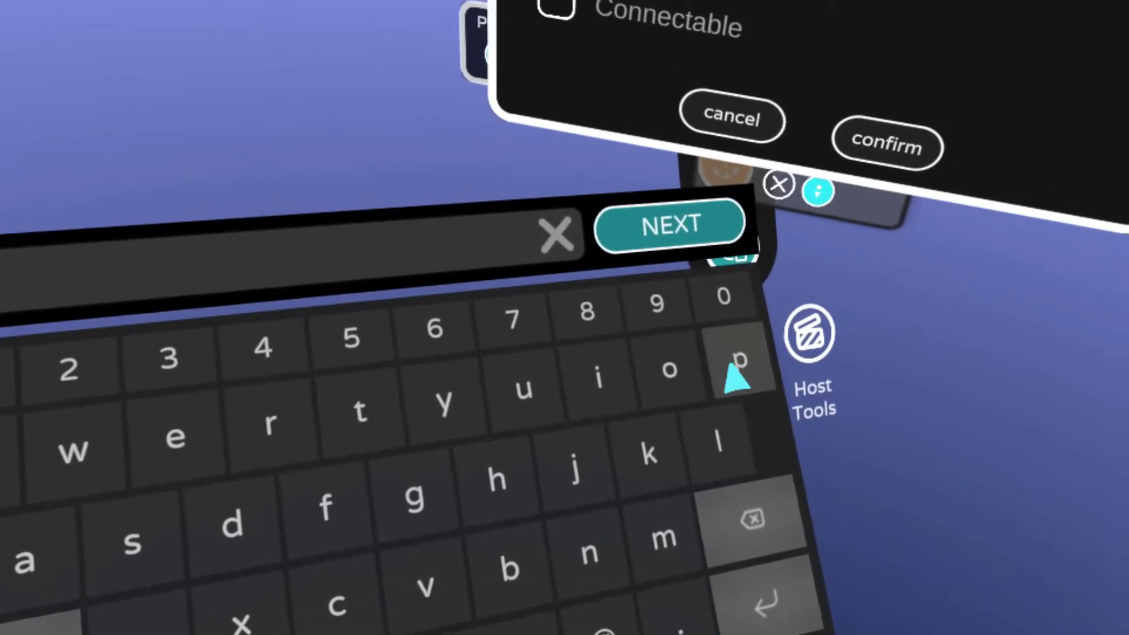
type(".001")
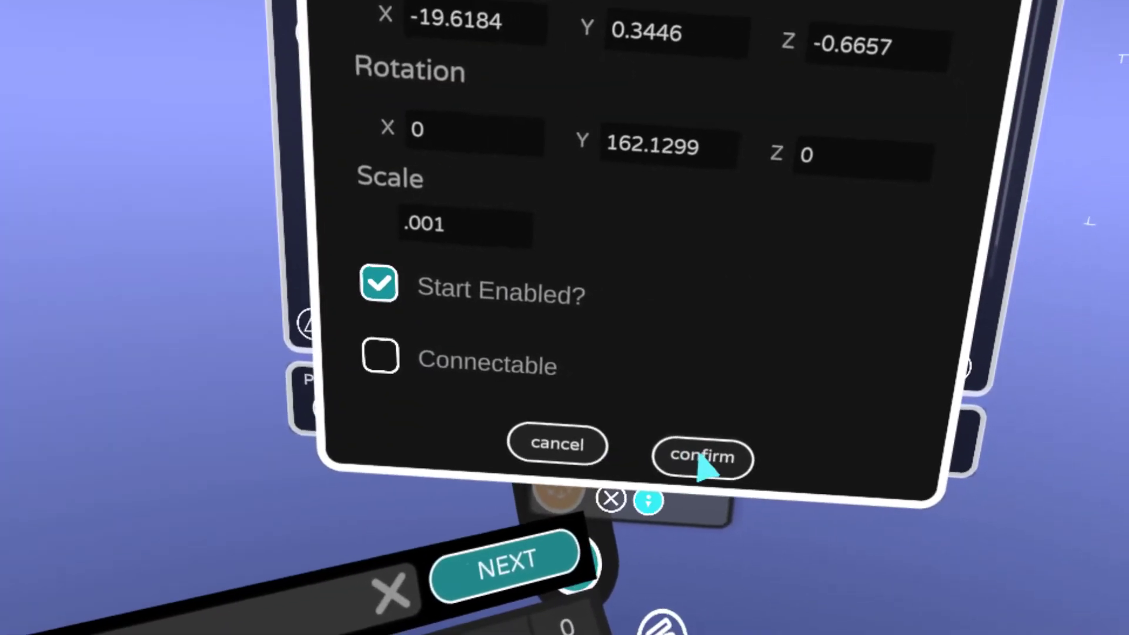
left_click(706, 457)
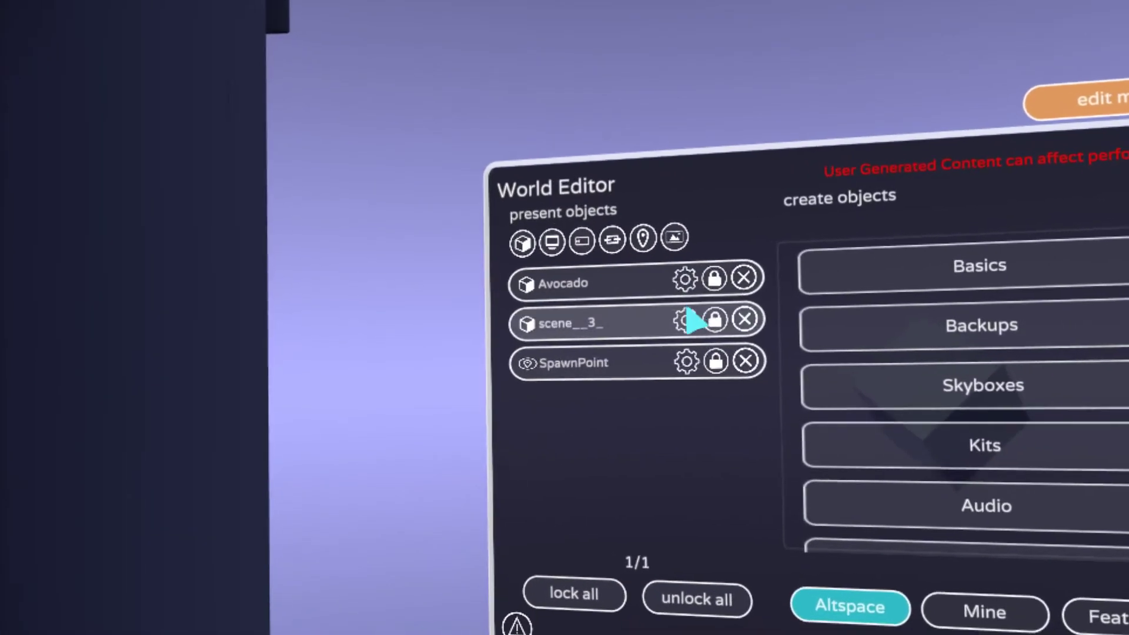
left_click(684, 321)
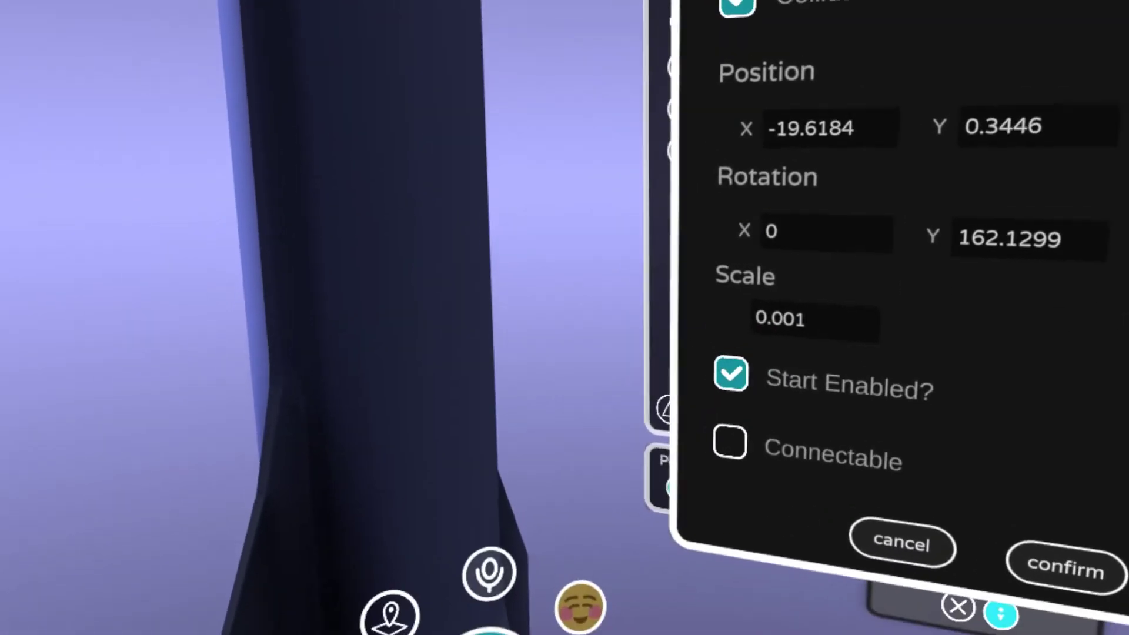
left_click(693, 554)
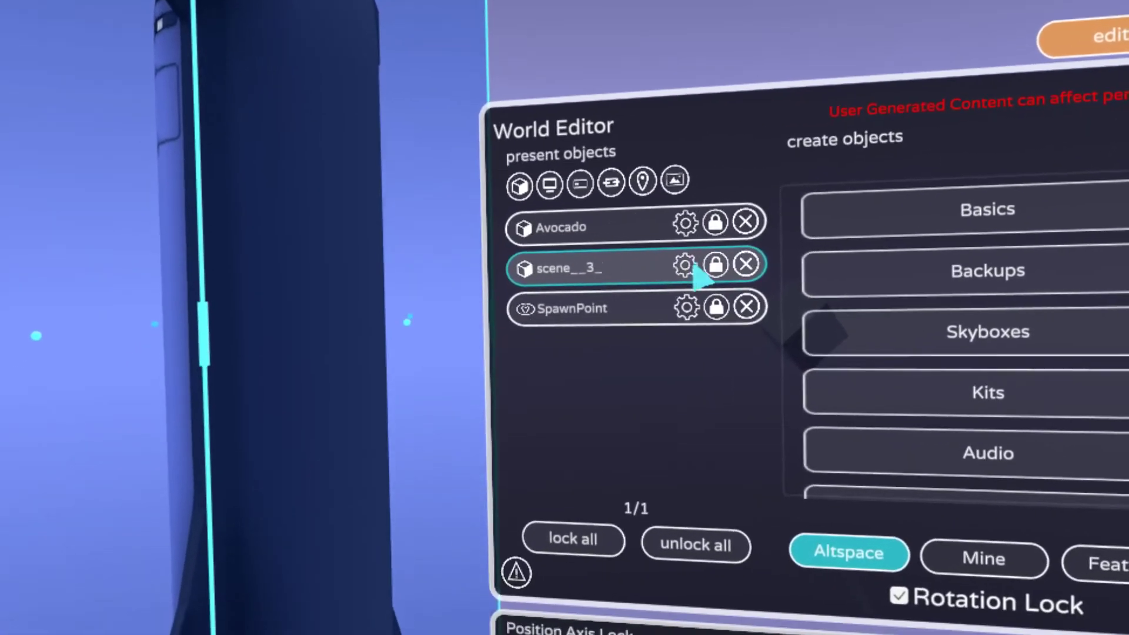
left_click(670, 300)
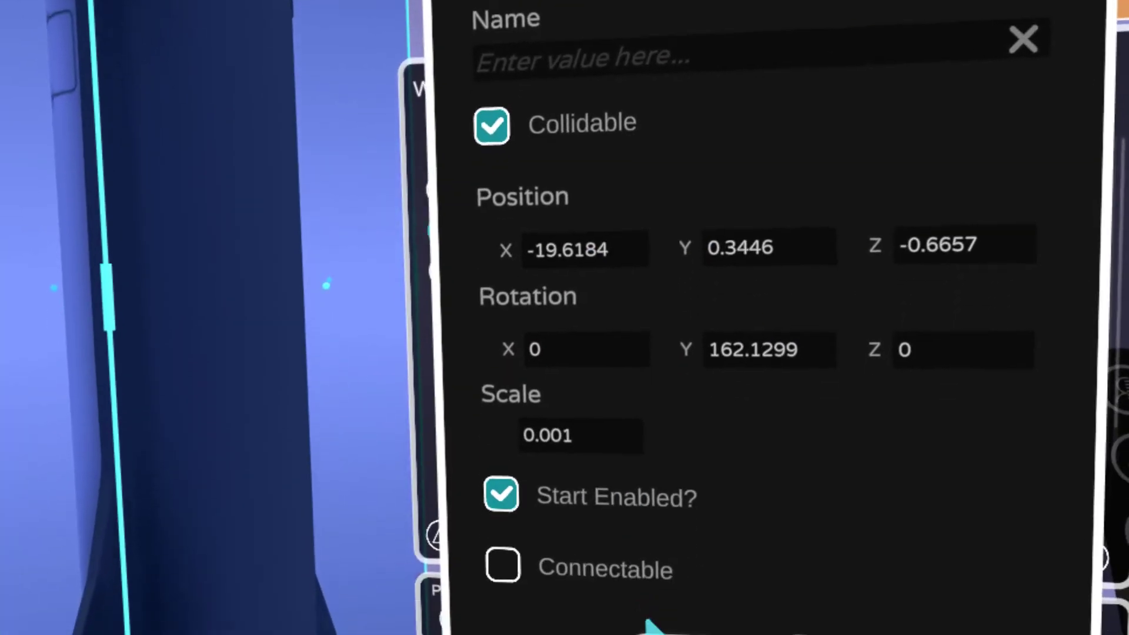
left_click(651, 627)
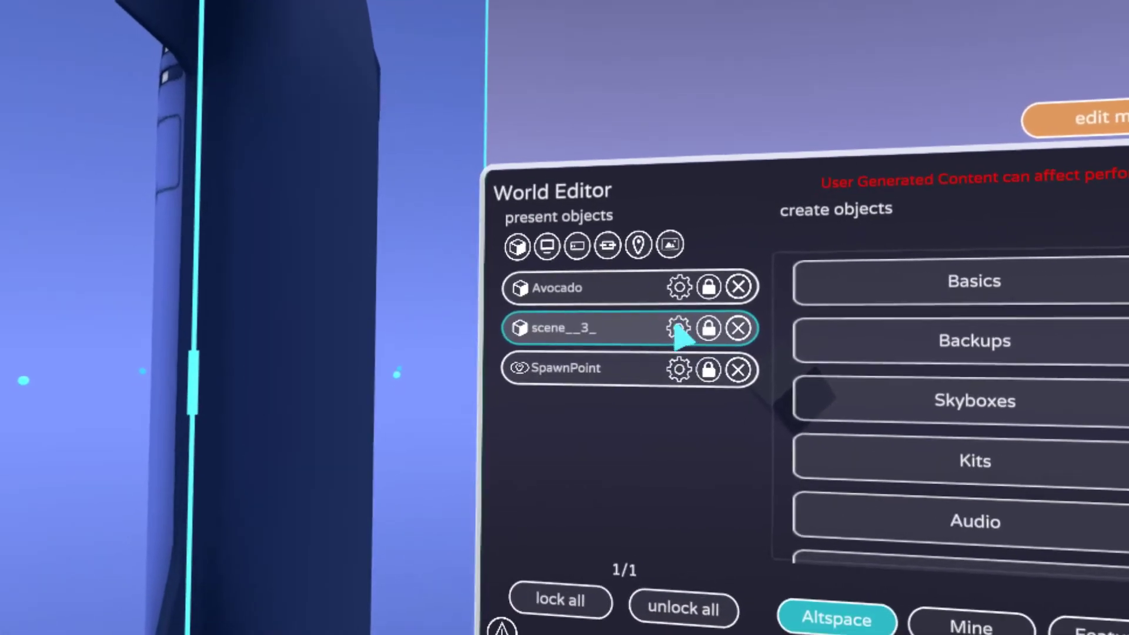
Step: Enter starship as the name of the scene__3_ object in its World Editor settings
left_click(670, 316)
left_click(673, 155)
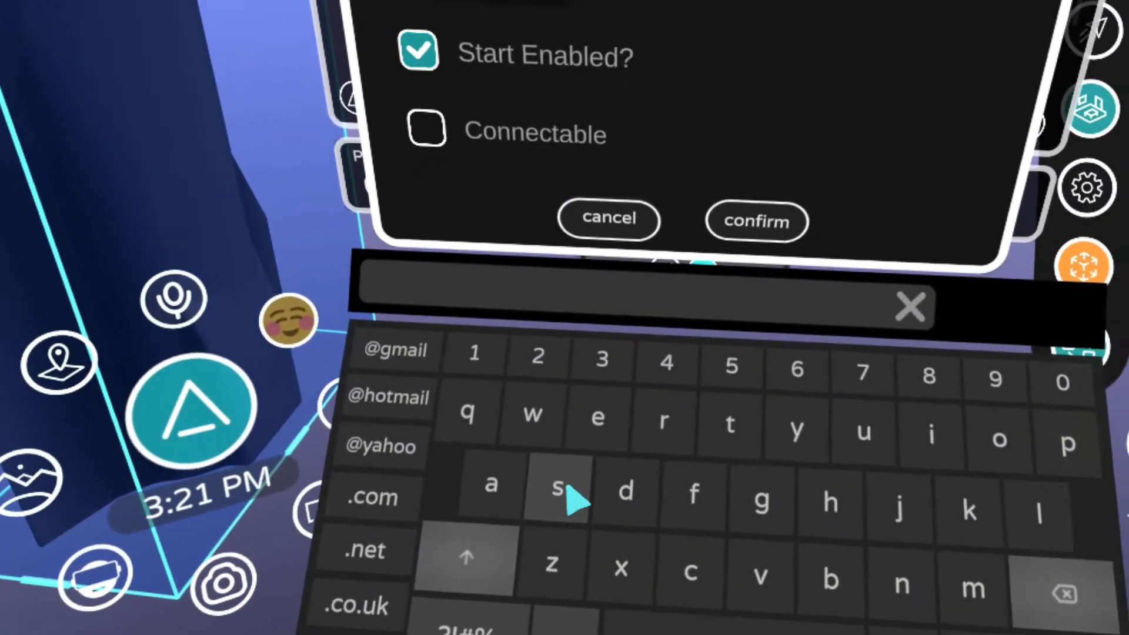
left_click(566, 528)
left_click(737, 466)
left_click(498, 523)
left_click(671, 461)
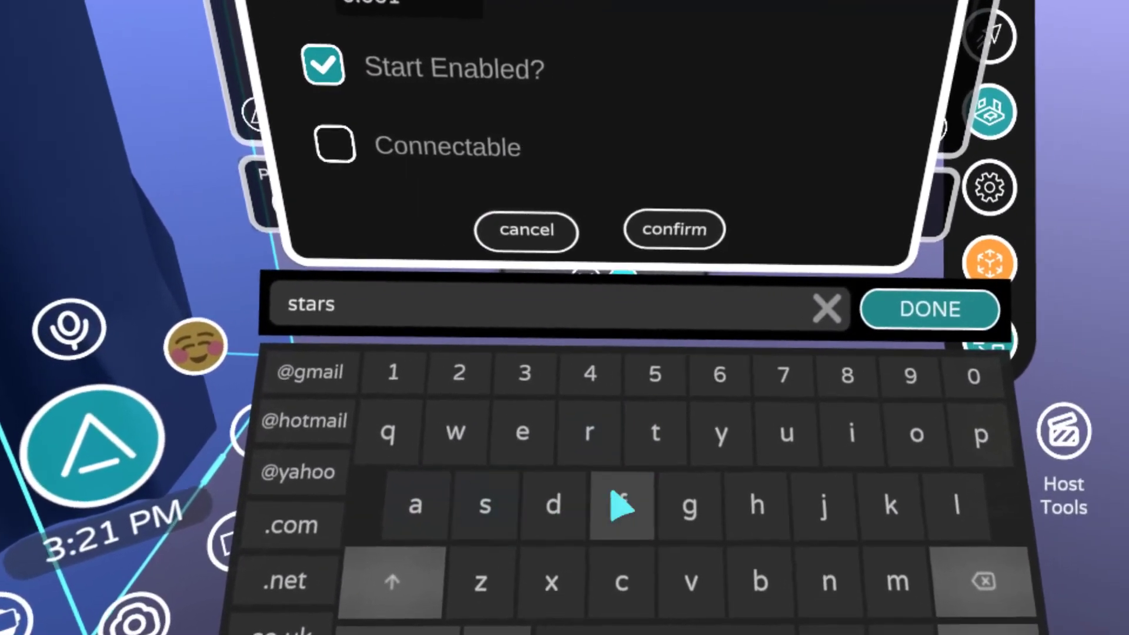
type("s")
left_click(758, 505)
left_click(851, 434)
left_click(980, 435)
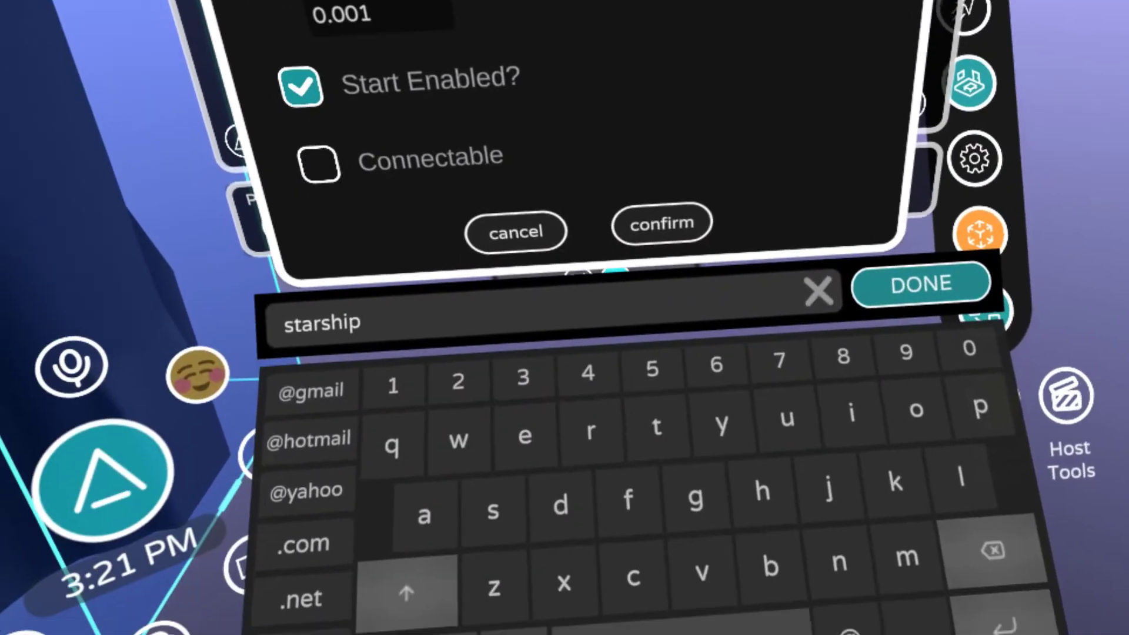
left_click(921, 284)
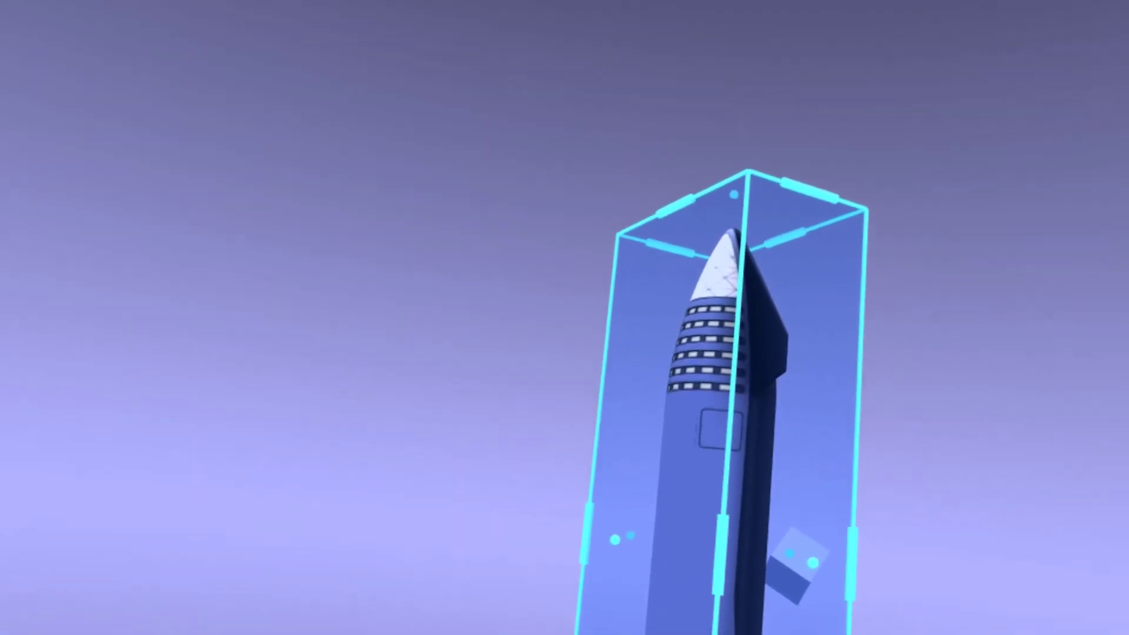
Step: Switch to the browser and open the My Worlds list in the AltspaceVR Worlds section
key("alt+Tab")
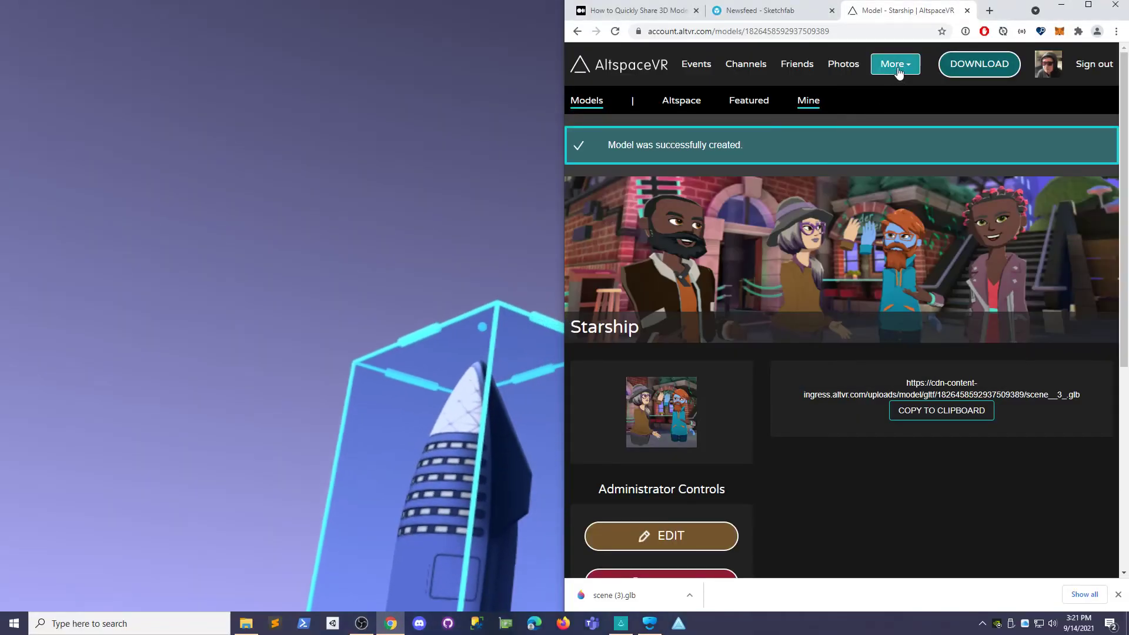
left_click(899, 69)
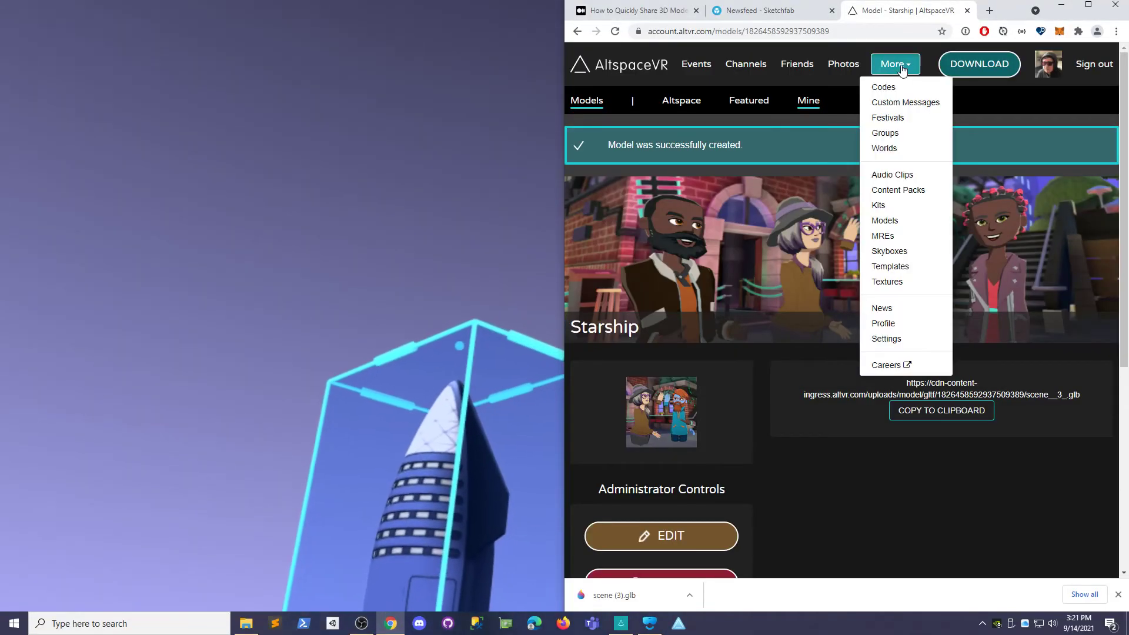
left_click(905, 148)
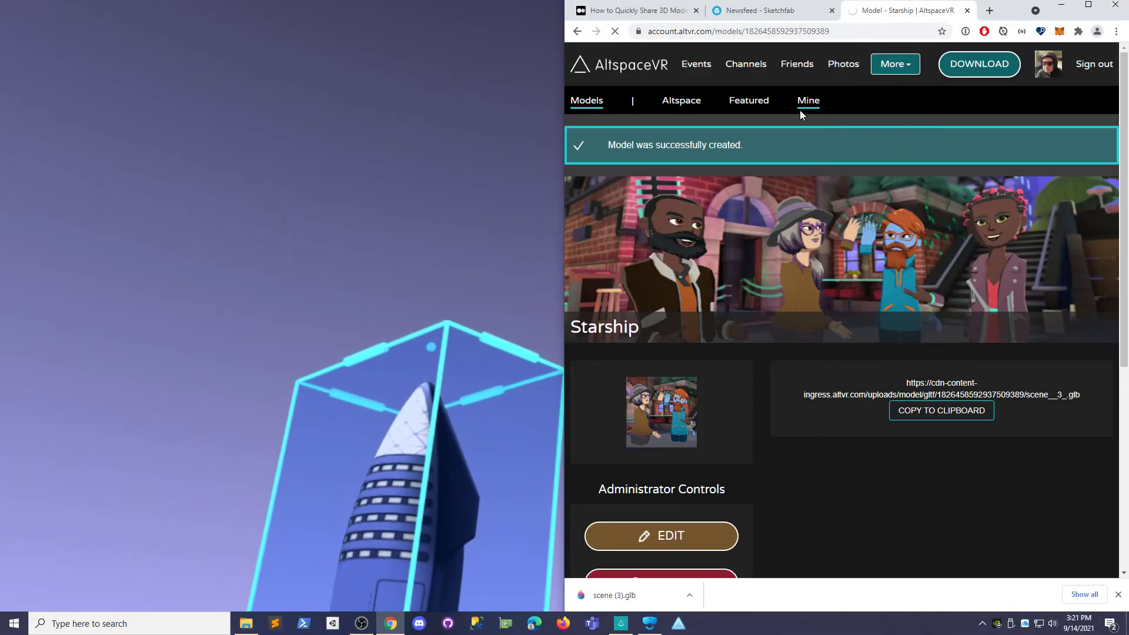
left_click(910, 69)
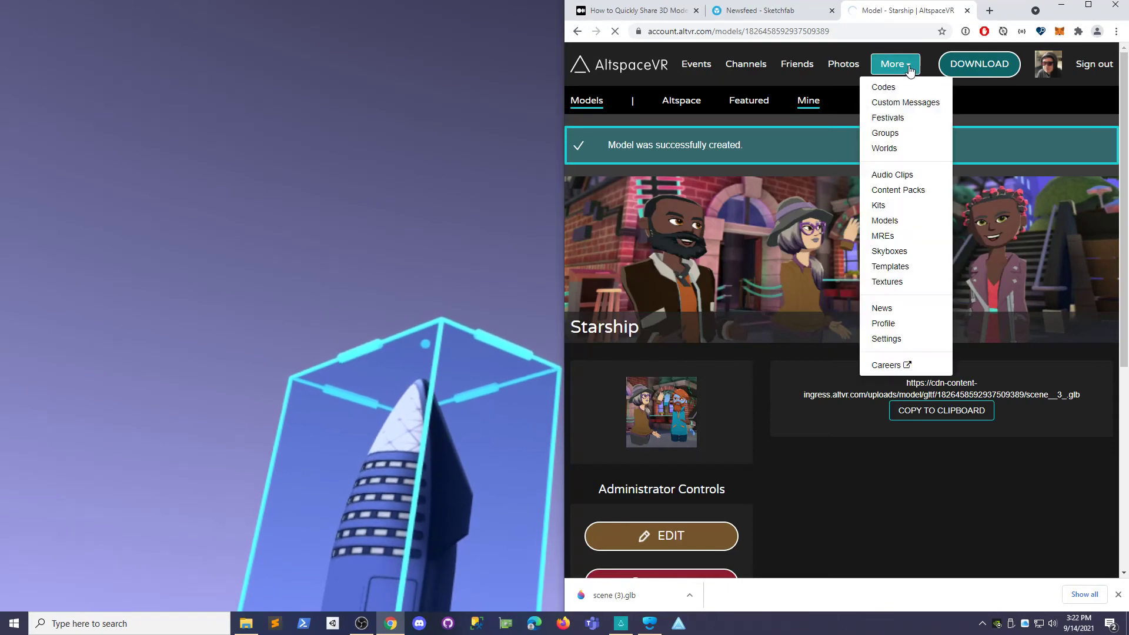
left_click(884, 148)
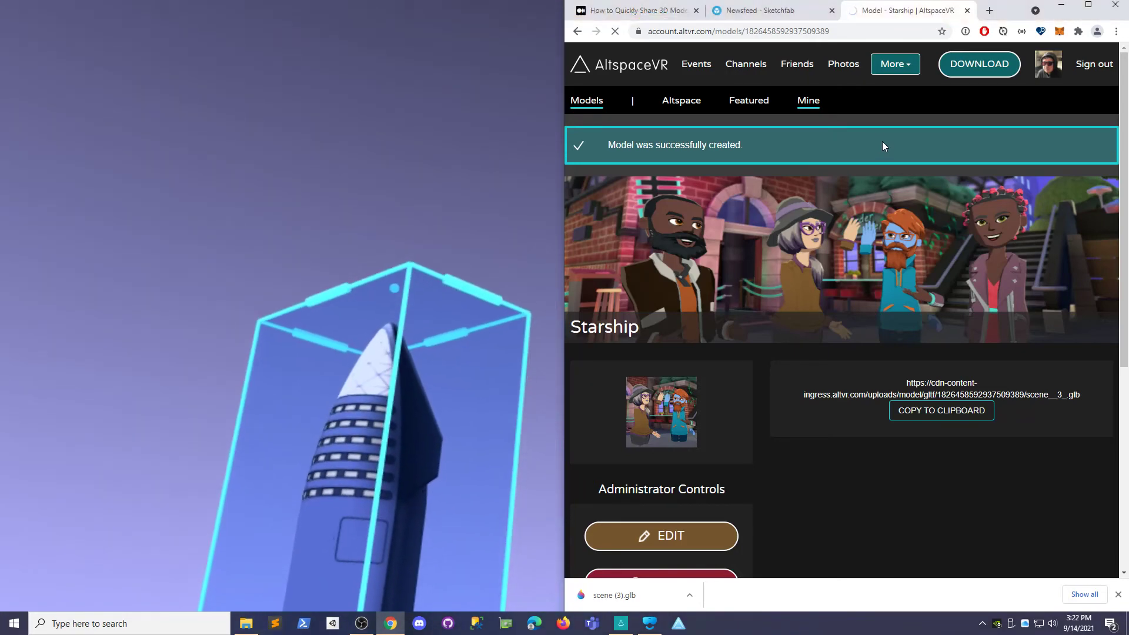
left_click(898, 70)
left_click(886, 147)
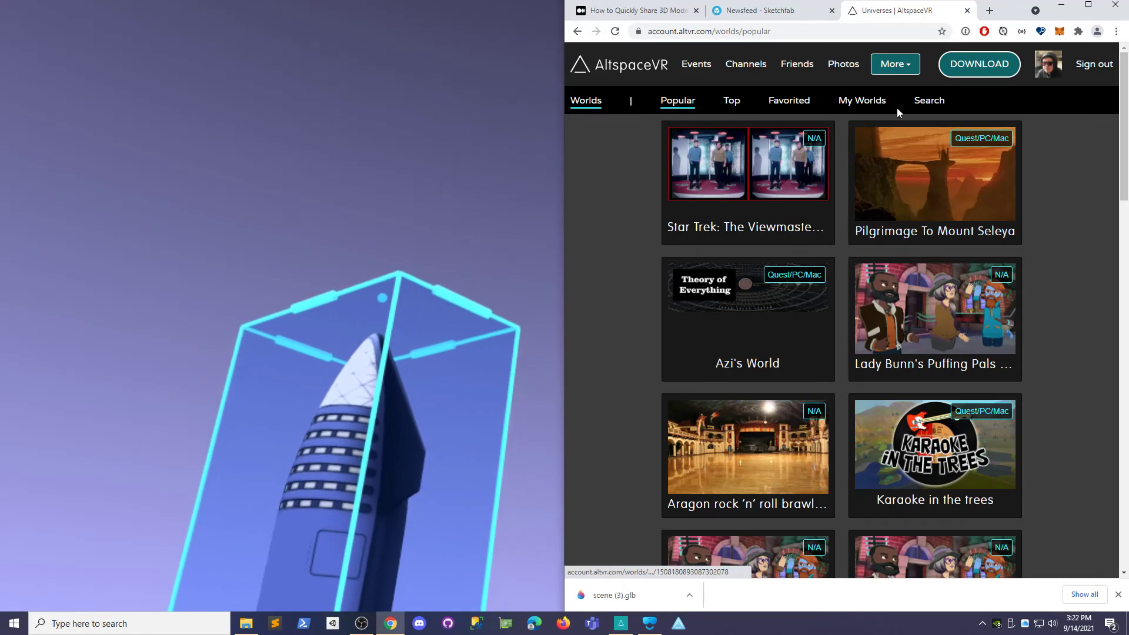
left_click(862, 101)
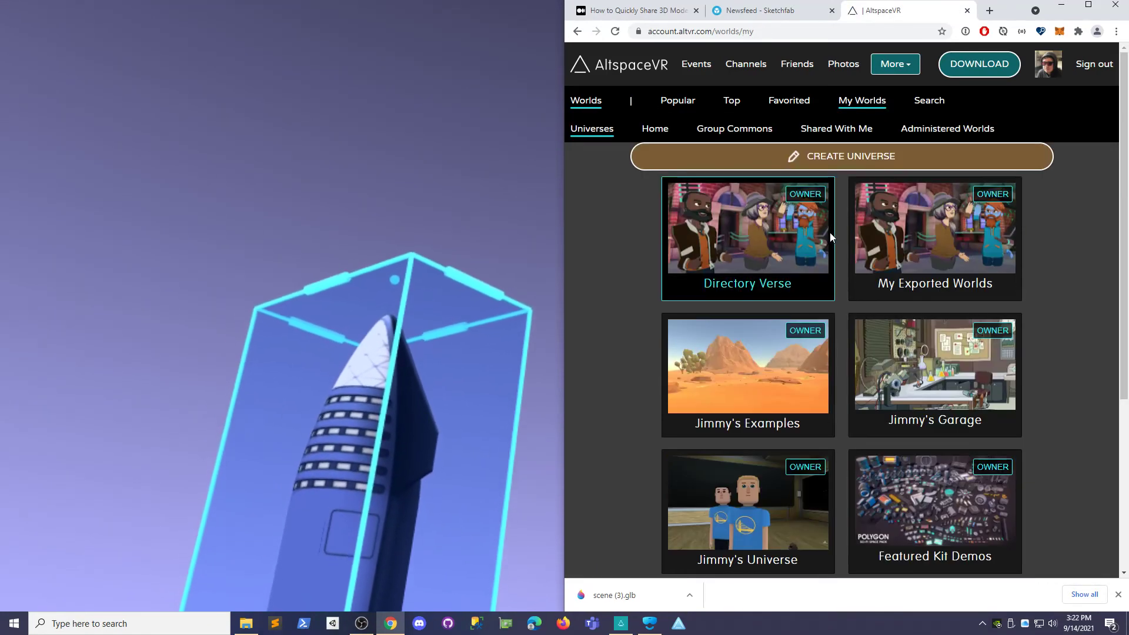
Step: Open the Garage world within the owned garage universe and go to its World Tools
scroll(778, 340, "down", 4)
scroll(783, 351, "up", 3)
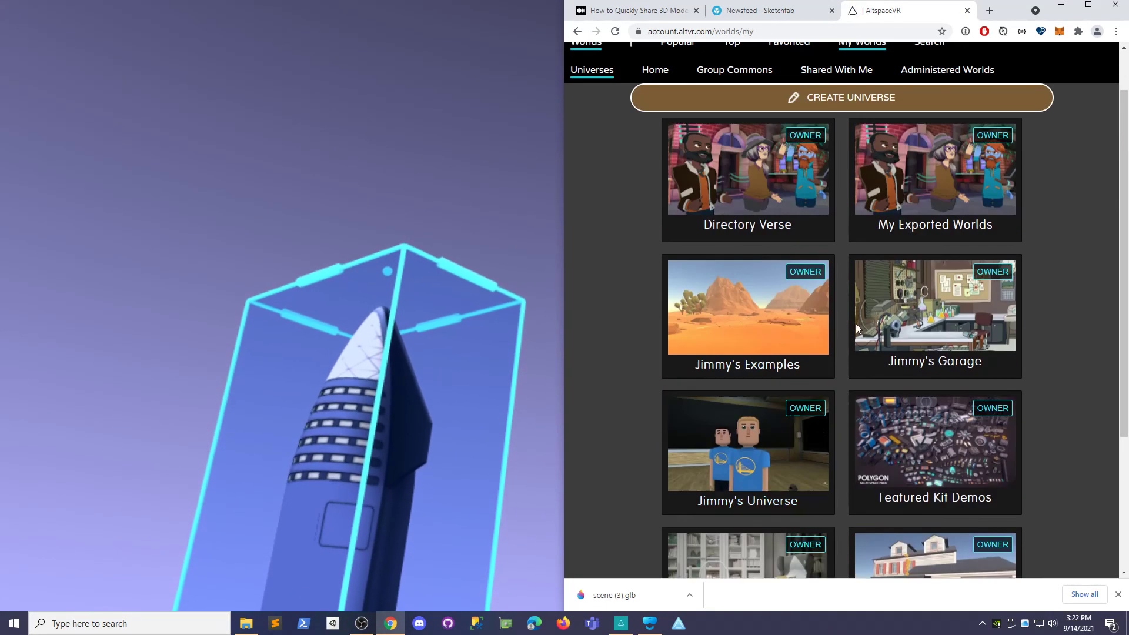
left_click(905, 328)
scroll(904, 327, "down", 5)
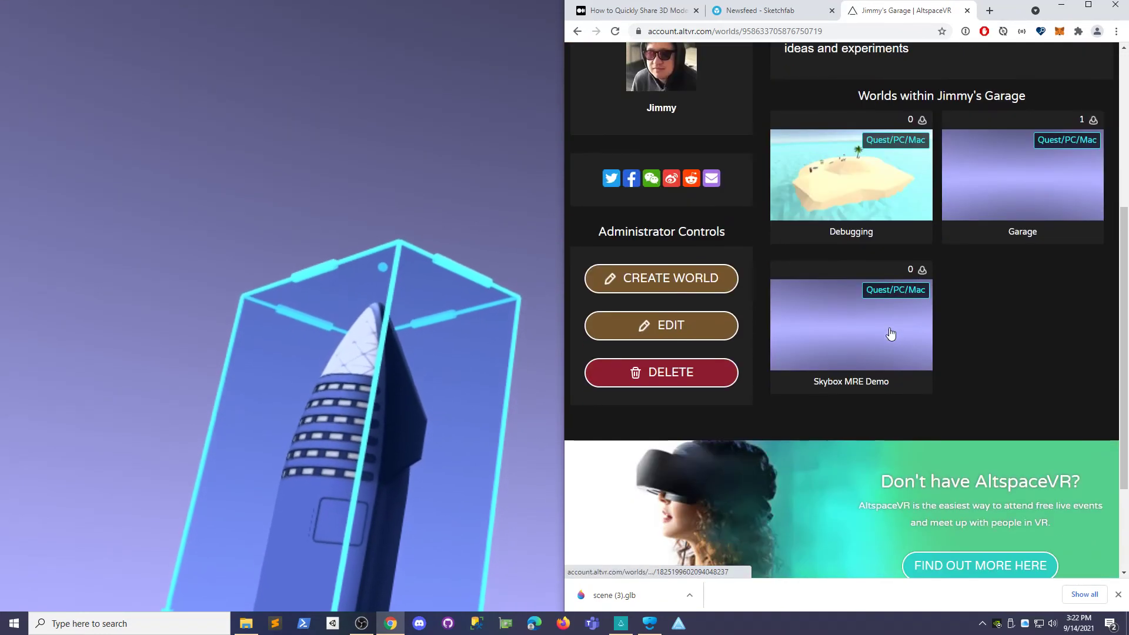
left_click(999, 187)
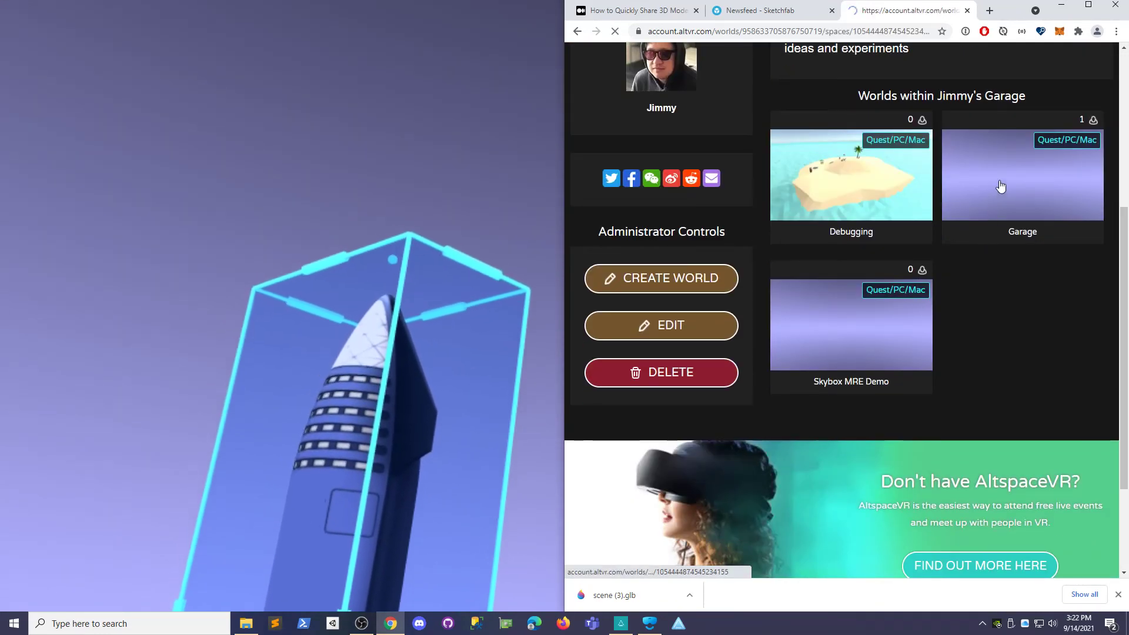
scroll(757, 353, "down", 10)
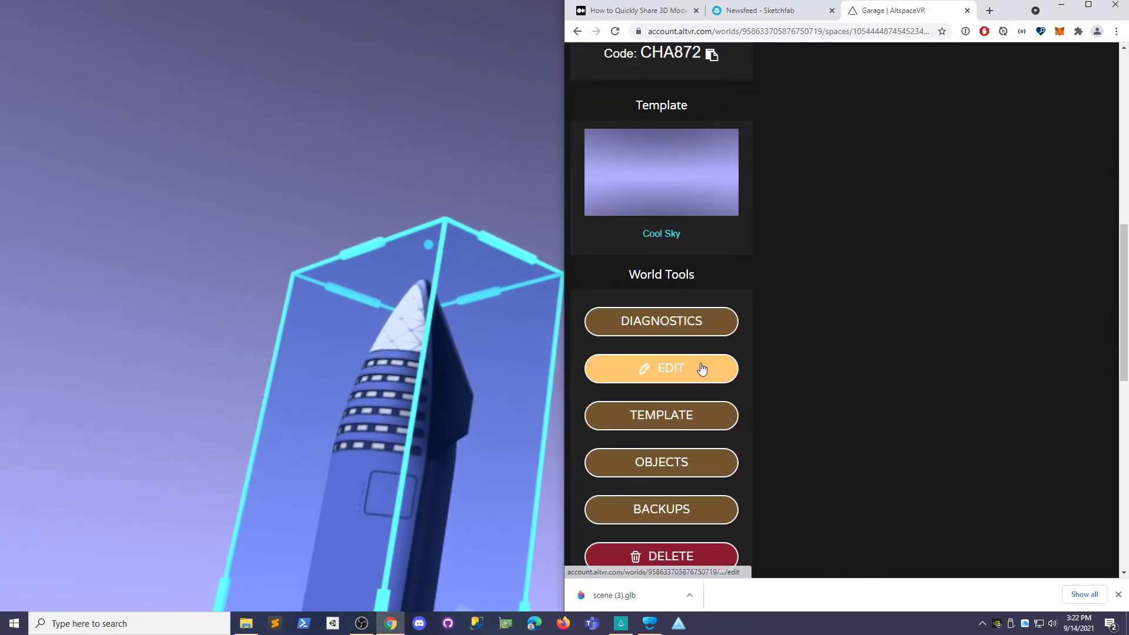
Step: Open the Garage world's objects list and maximize the browser window
left_click(695, 460)
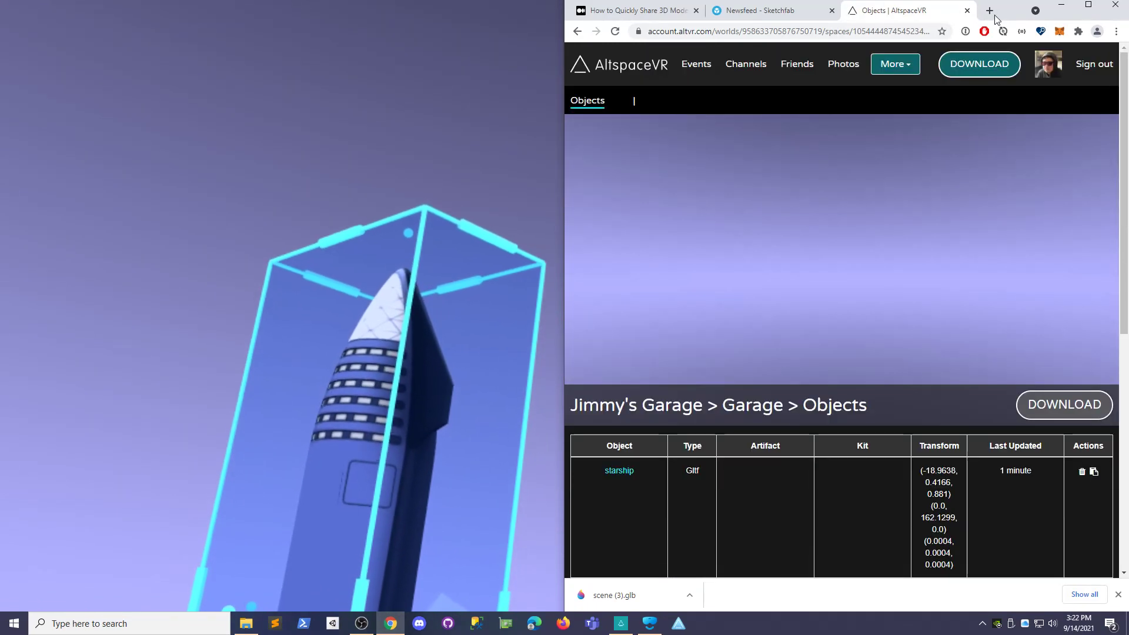
left_click_drag(1017, 8, 971, 11)
double_click(970, 11)
Step: Examine the Garage world's objects table, including each object's type, transform, last update and available actions
scroll(372, 411, "down", 9)
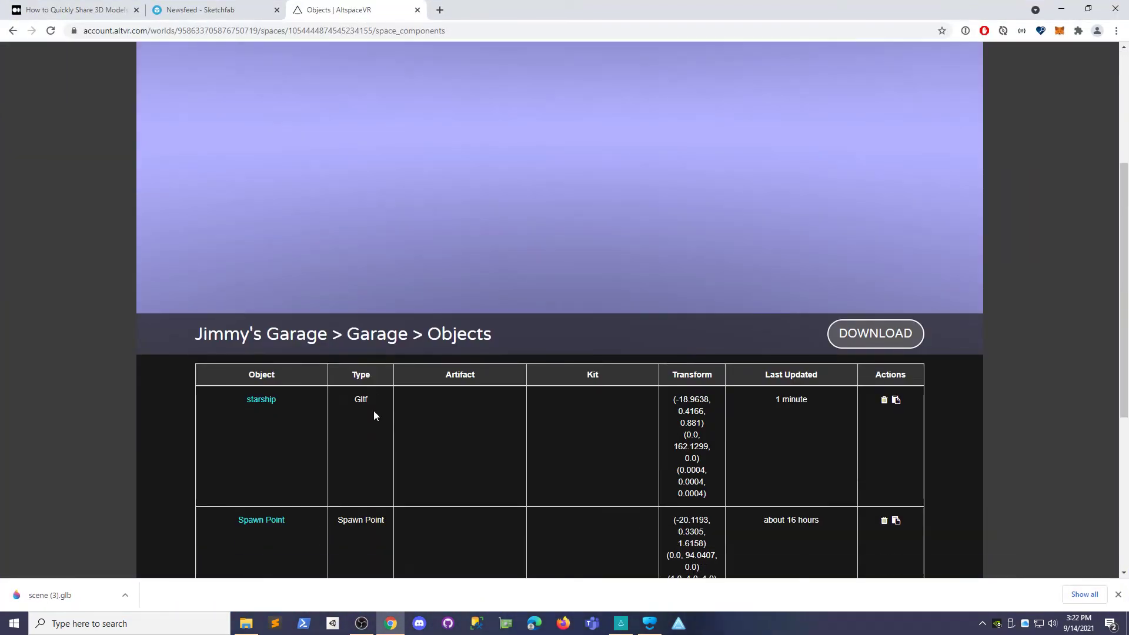
scroll(373, 401, "up", 2)
scroll(374, 407, "down", 2)
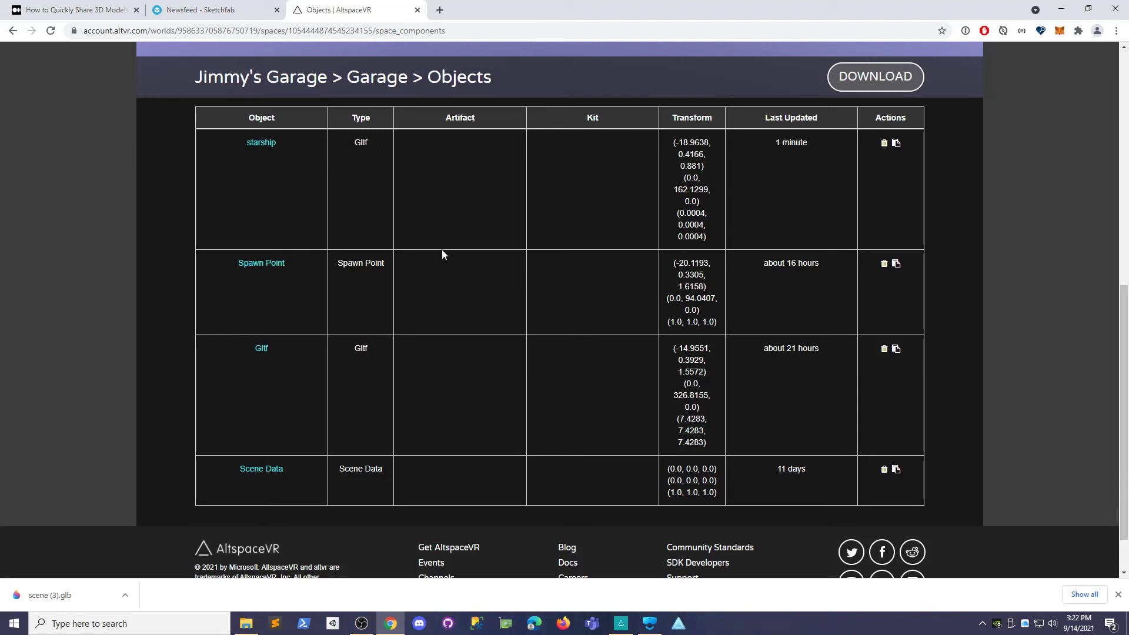
scroll(418, 277, "up", 3)
scroll(418, 277, "down", 3)
scroll(358, 249, "up", 1)
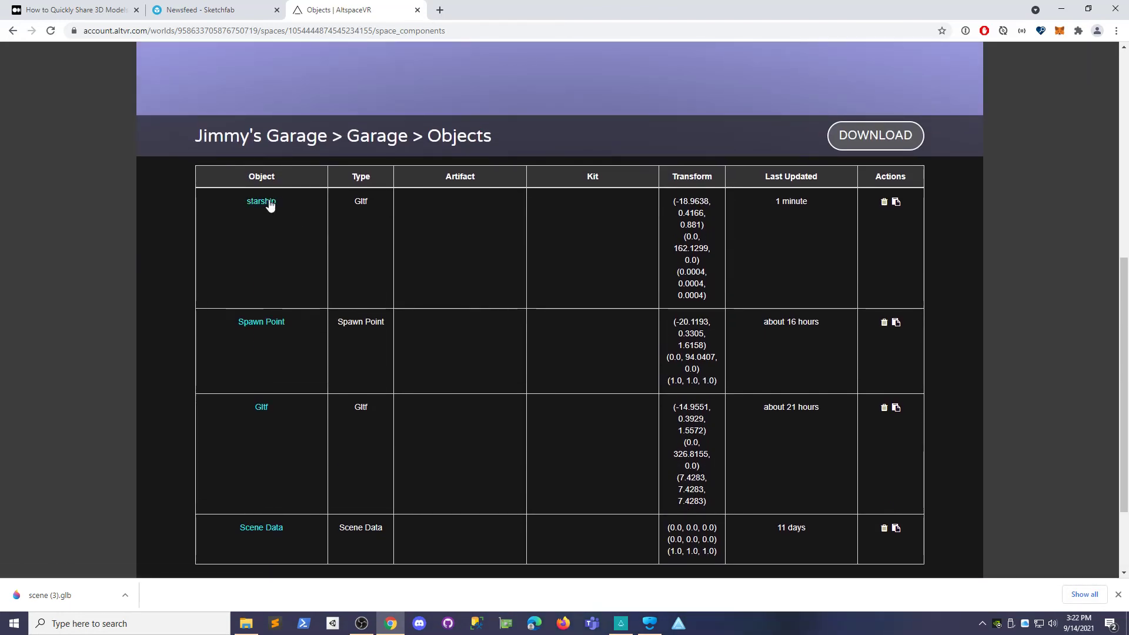
scroll(347, 305, "down", 1)
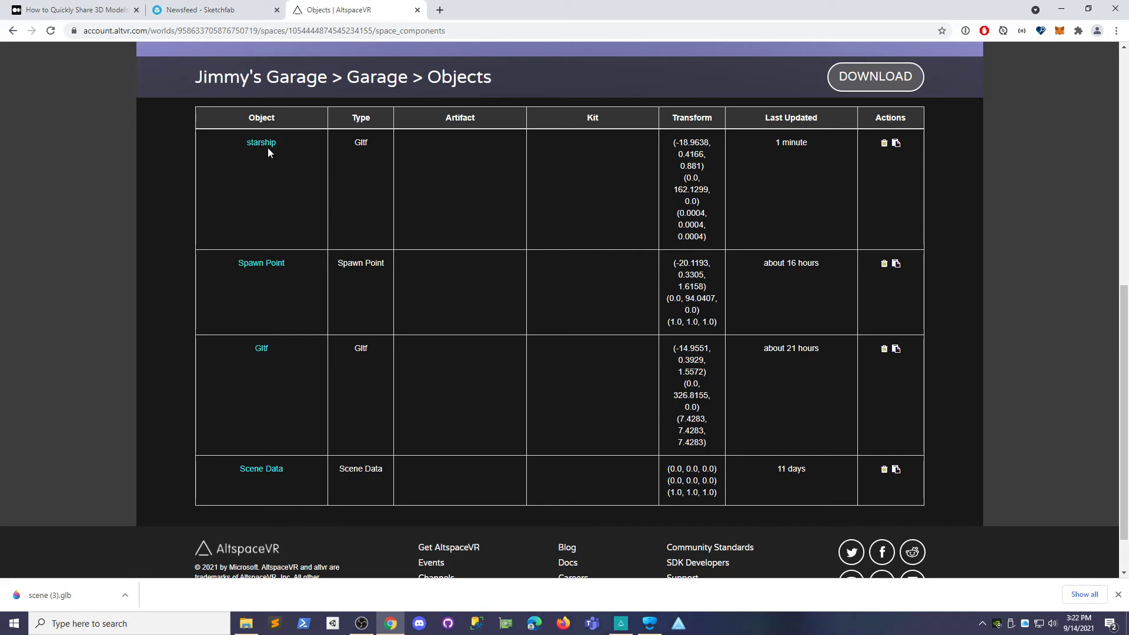
Step: View the starship object's type, URI and administrator controls, and return to the Garage objects list
scroll(354, 314, "down", 3)
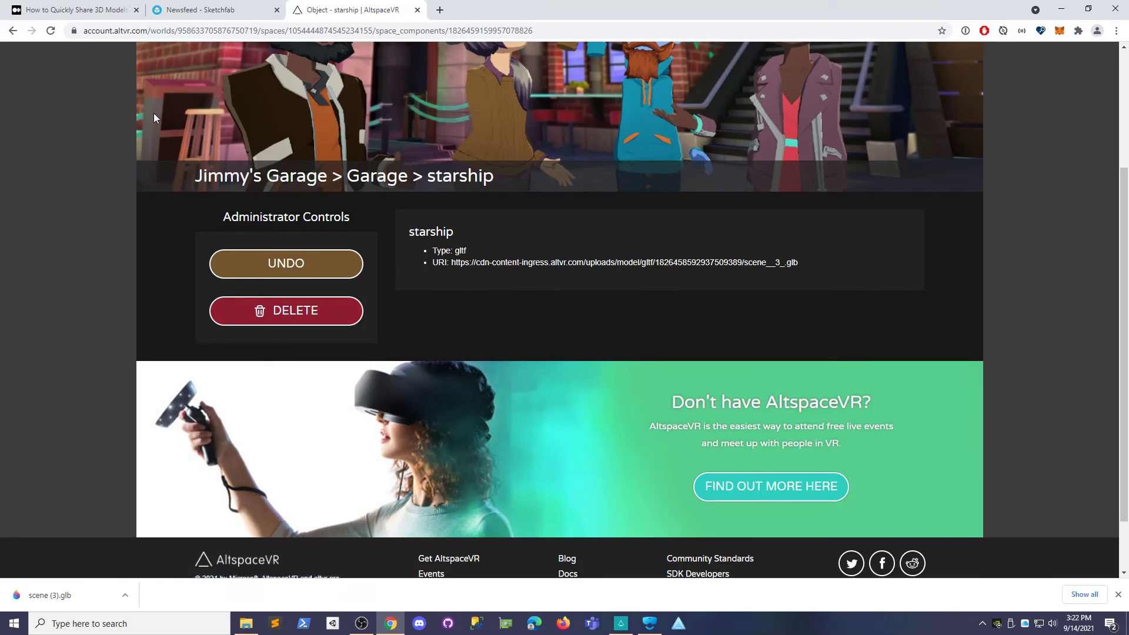
left_click(12, 31)
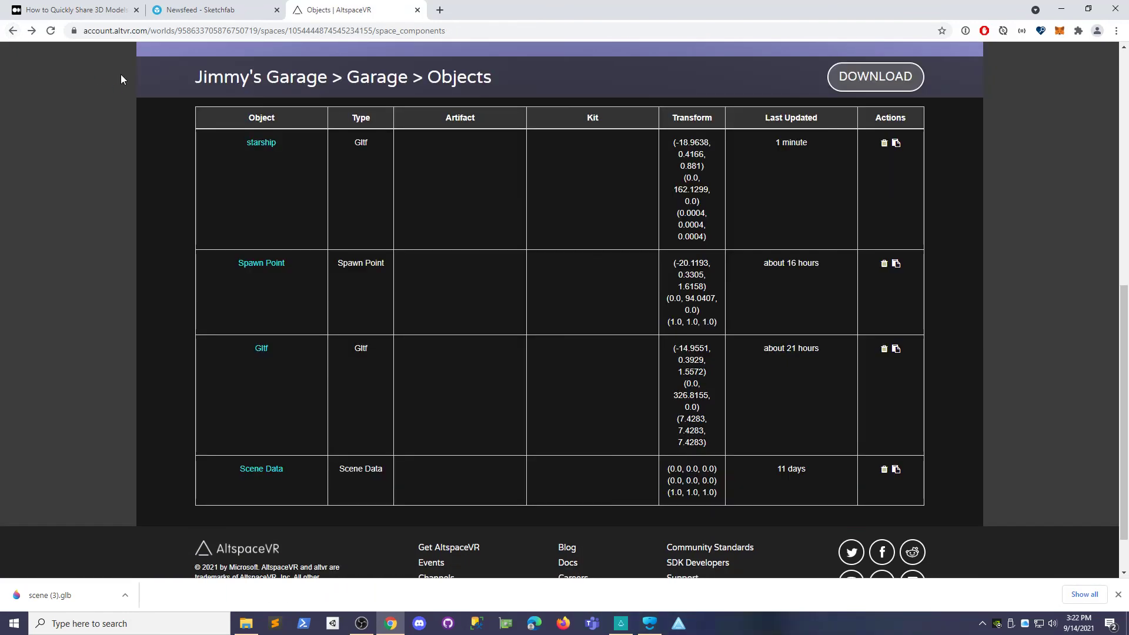
scroll(209, 147, "up", 5)
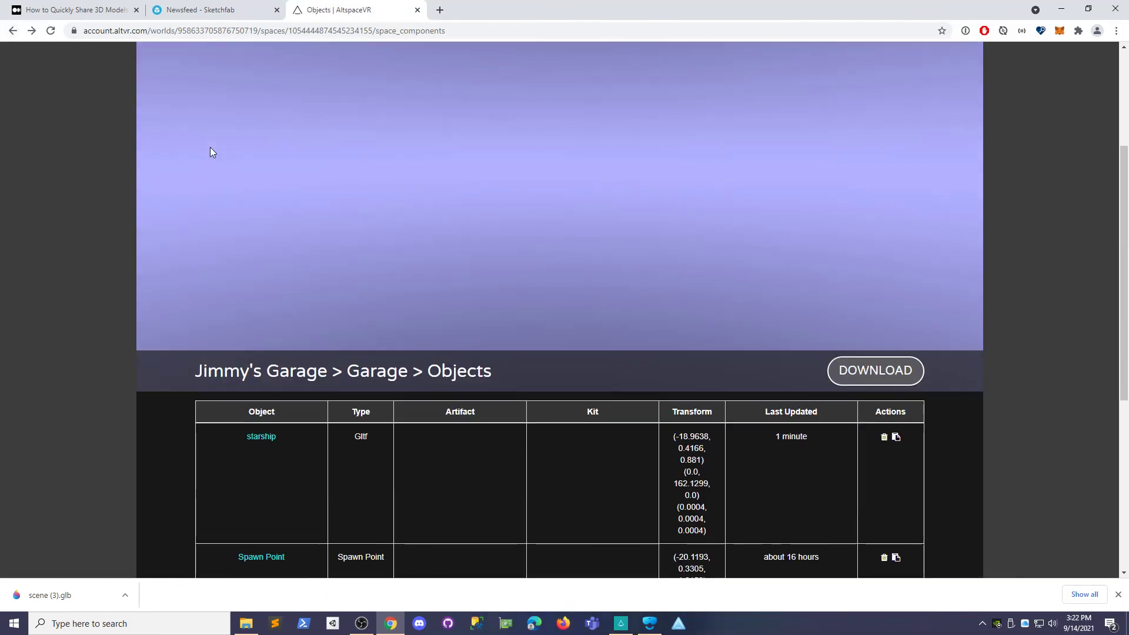